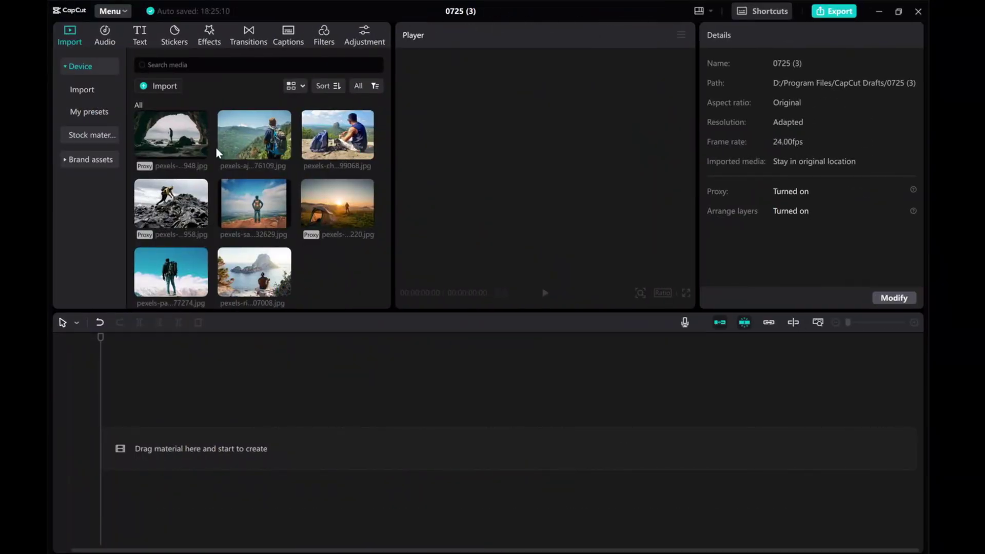
Step: Set CapCut's default image duration to 2.0 seconds in the Edit settings and save it
{"action": "left_click", "coordinate": [112, 14]}
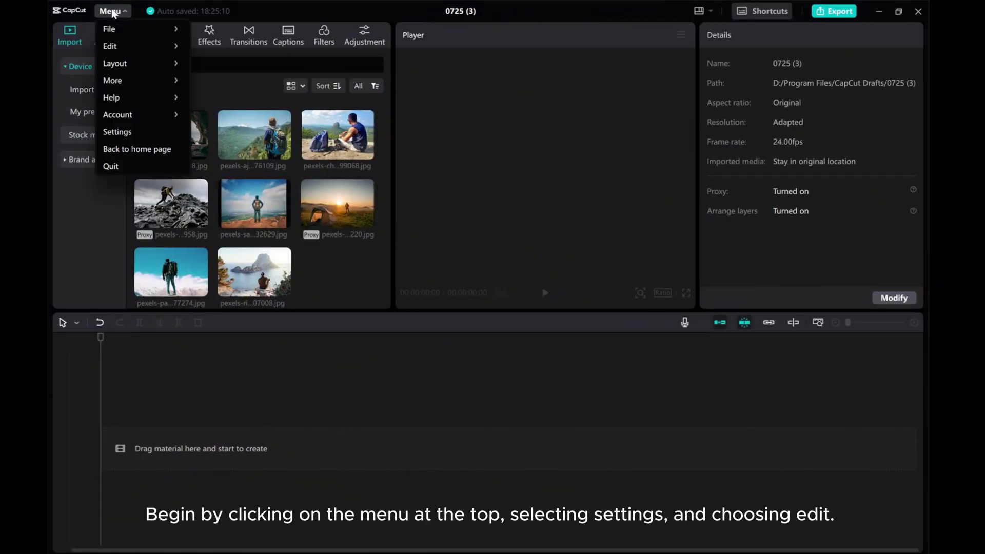
{"action": "left_click", "coordinate": [113, 133]}
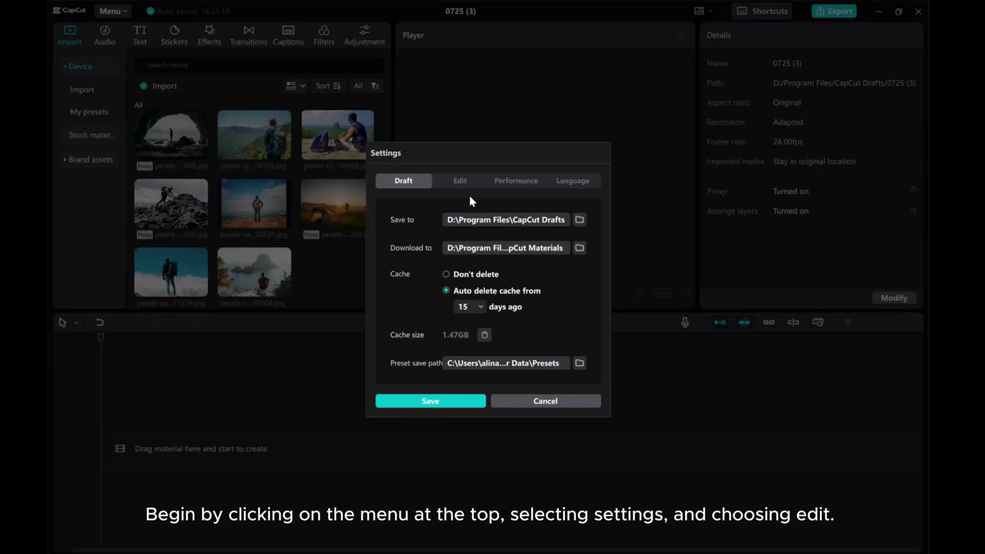
{"action": "left_click", "coordinate": [459, 143]}
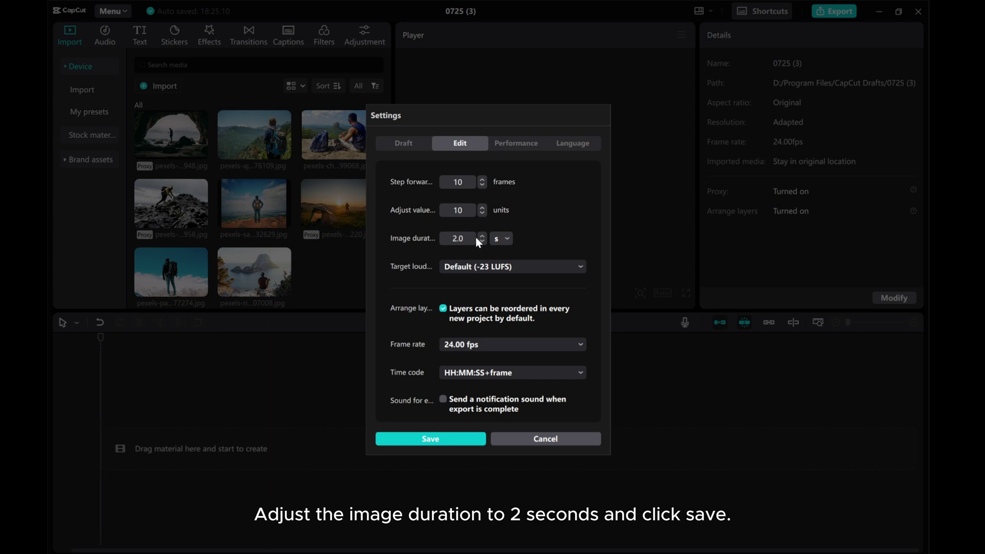
{"action": "left_click", "coordinate": [433, 440]}
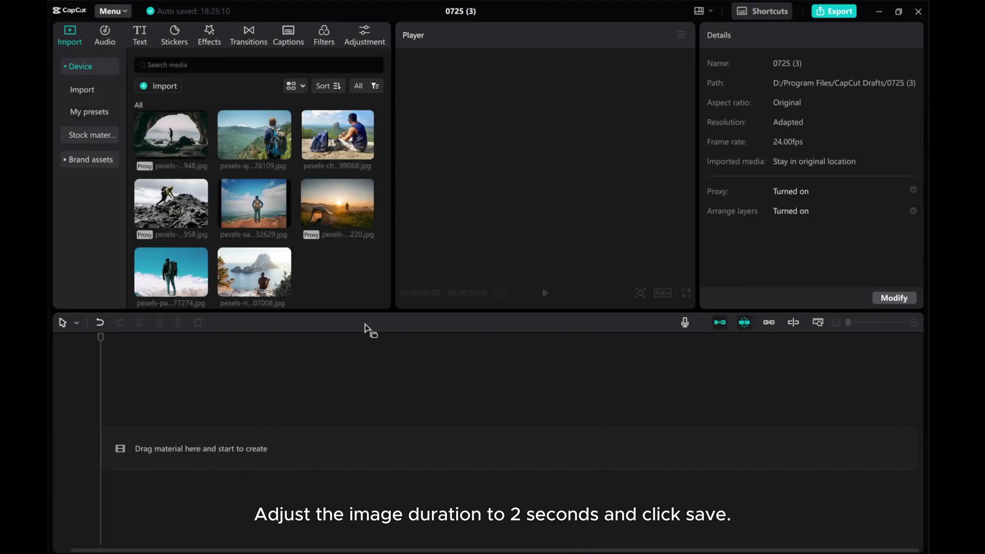
Step: Add all eight photos from the Media panel to the timeline and scrub through the first clips
{"action": "left_click_drag", "start_coordinate": [361, 301], "coordinate": [164, 438]}
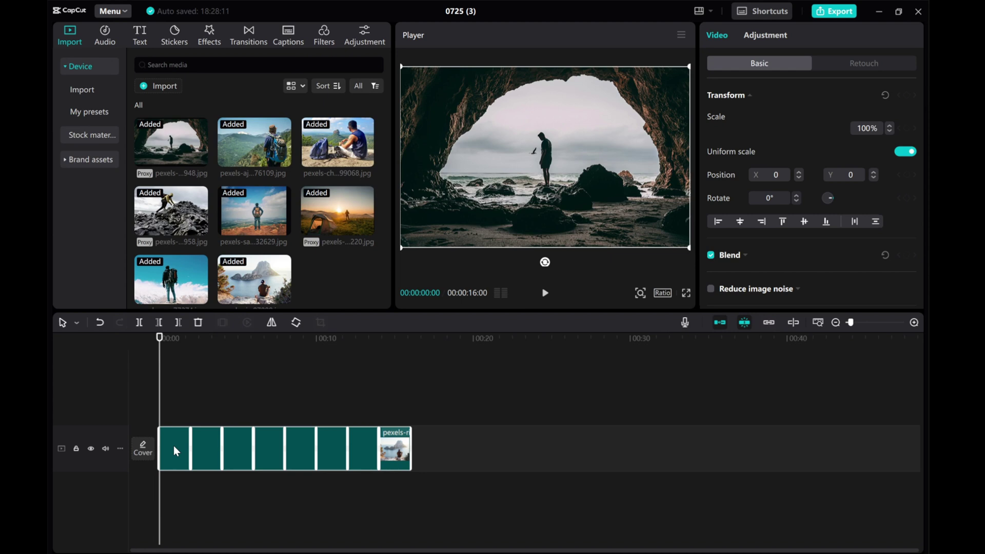
{"action": "left_click_drag", "start_coordinate": [159, 338], "coordinate": [191, 337]}
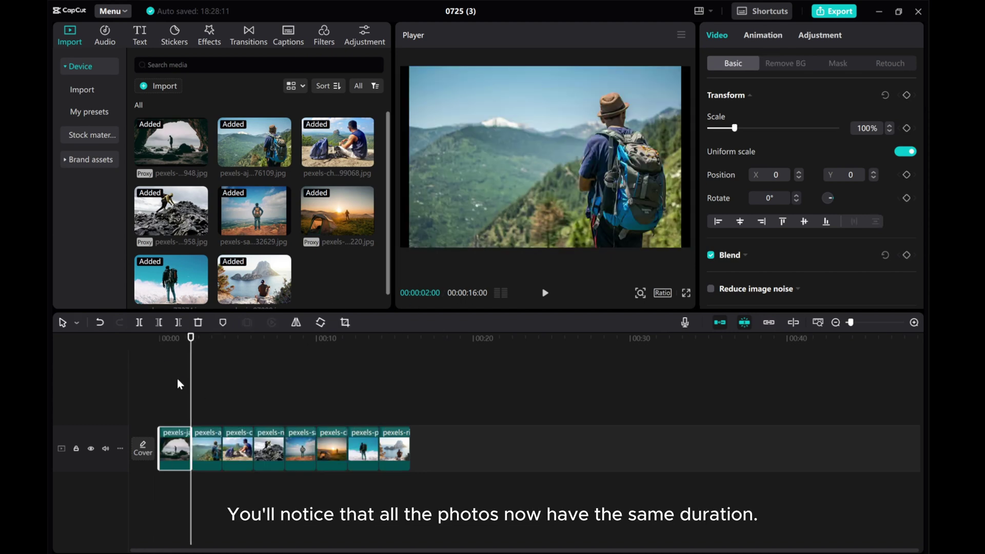
{"action": "left_click_drag", "start_coordinate": [192, 394], "coordinate": [222, 395]}
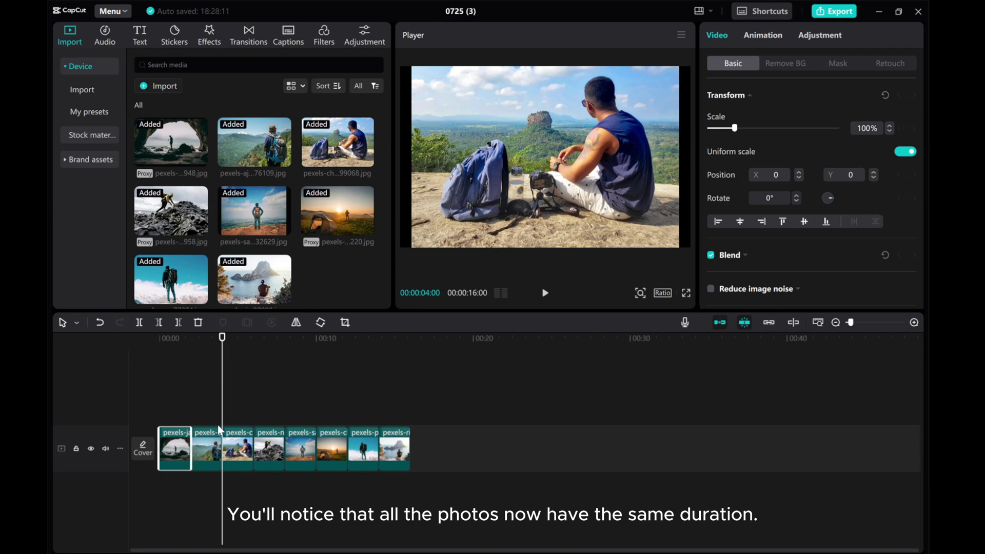
{"action": "left_click", "coordinate": [202, 445]}
{"action": "mouse_move", "coordinate": [221, 410]}
{"action": "left_mouse_down"}
{"action": "mouse_move", "coordinate": [189, 410]}
{"action": "mouse_move", "coordinate": [222, 412]}
{"action": "left_mouse_up"}
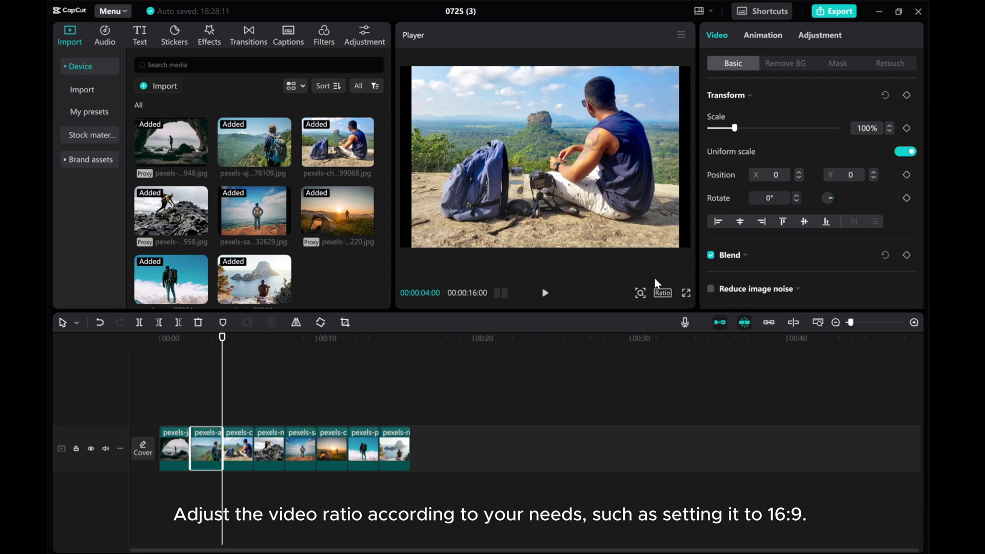
Step: Change the project aspect ratio to 16:9
{"action": "left_click", "coordinate": [663, 294]}
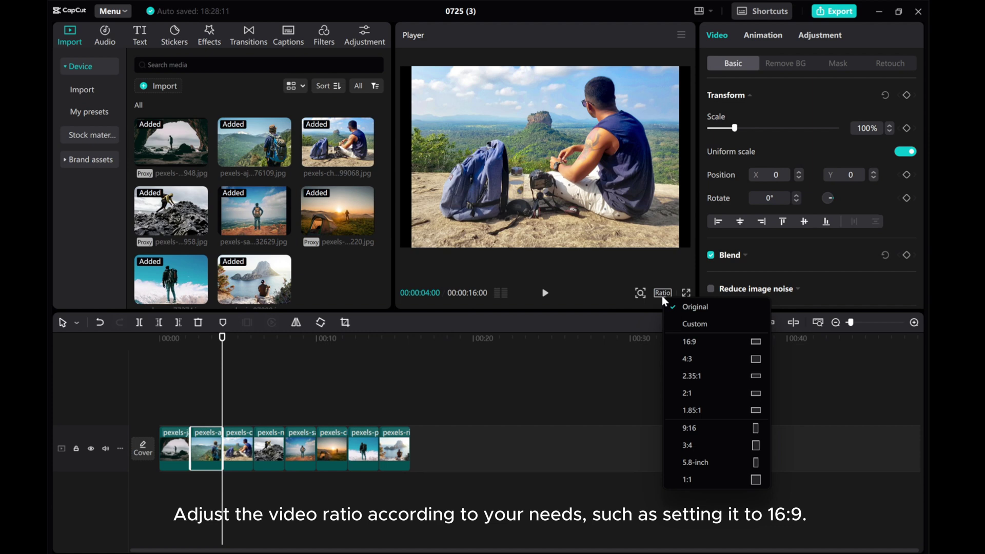
{"action": "left_click", "coordinate": [689, 342]}
{"action": "left_click", "coordinate": [173, 450]}
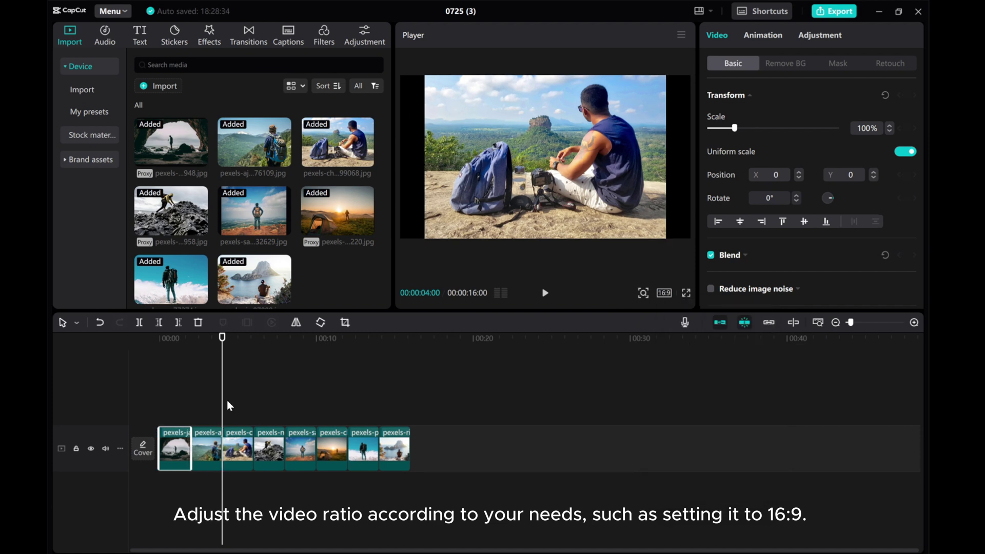
Step: Scale up the cave, hiker, sitting-man and rock-climber photos to fill the 16:9 frame
{"action": "left_click_drag", "start_coordinate": [227, 405], "coordinate": [183, 411]}
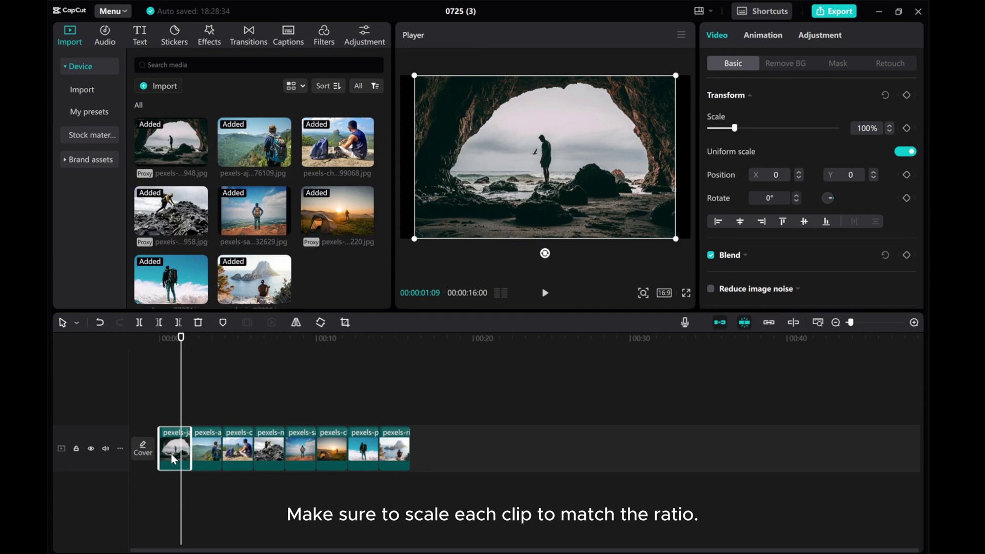
{"action": "left_click_drag", "start_coordinate": [417, 240], "coordinate": [394, 244]}
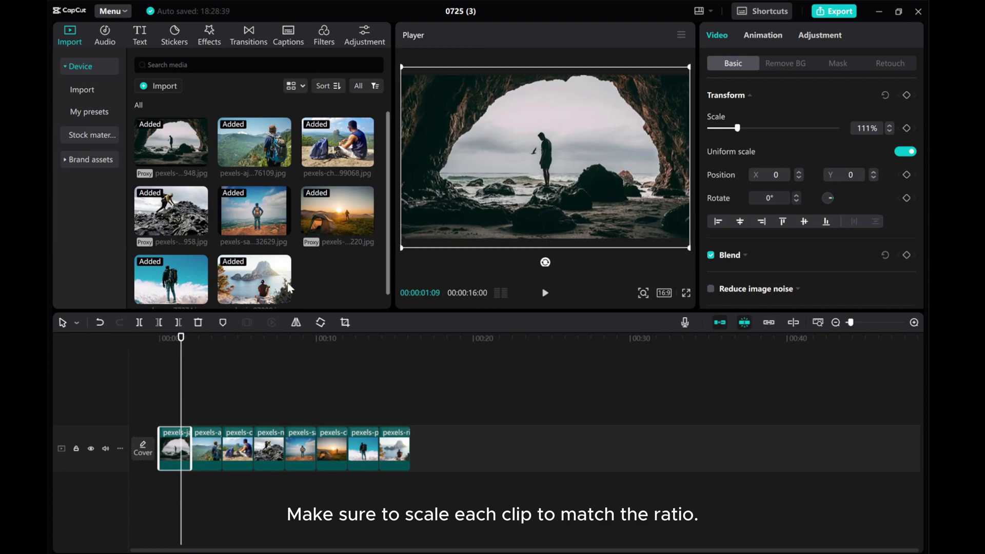
{"action": "left_click_drag", "start_coordinate": [181, 392], "coordinate": [211, 392]}
{"action": "left_click", "coordinate": [199, 443]}
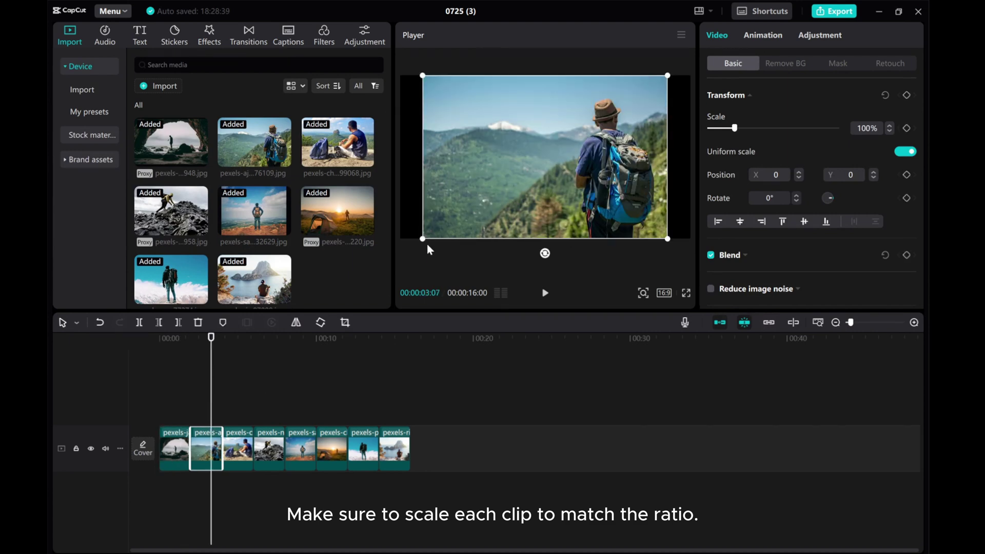
{"action": "left_click_drag", "start_coordinate": [427, 243], "coordinate": [387, 249]}
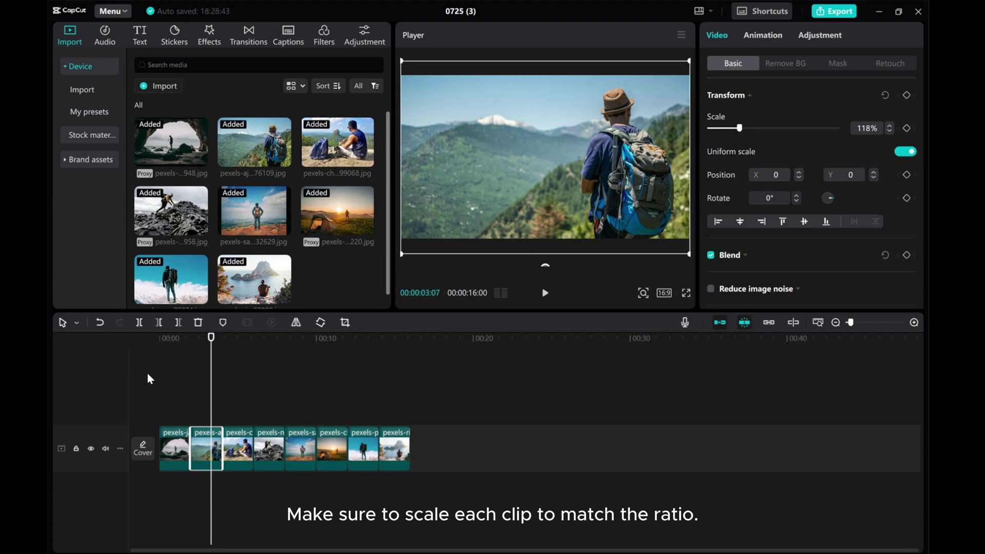
{"action": "left_click_drag", "start_coordinate": [207, 395], "coordinate": [244, 399]}
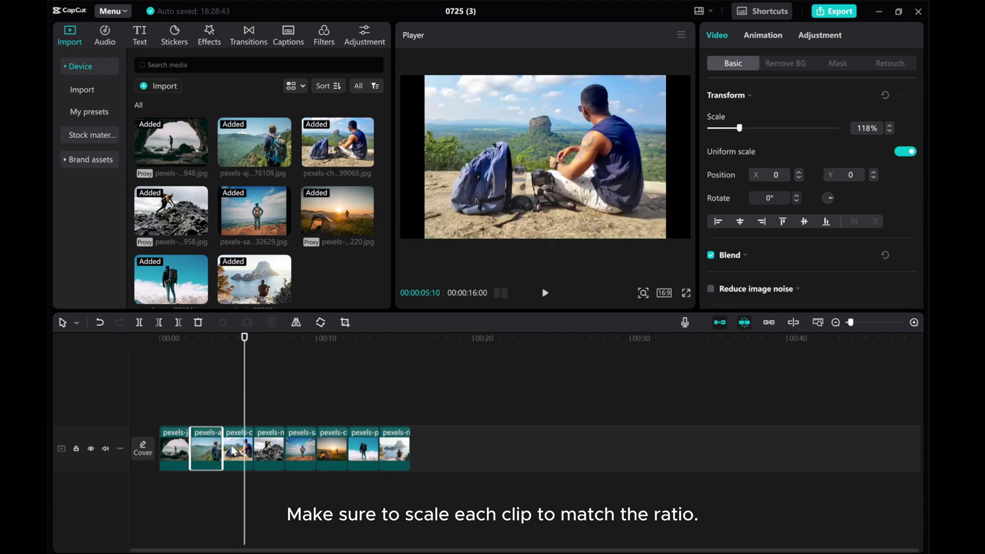
{"action": "left_click", "coordinate": [238, 448]}
{"action": "left_click_drag", "start_coordinate": [430, 238], "coordinate": [389, 244]}
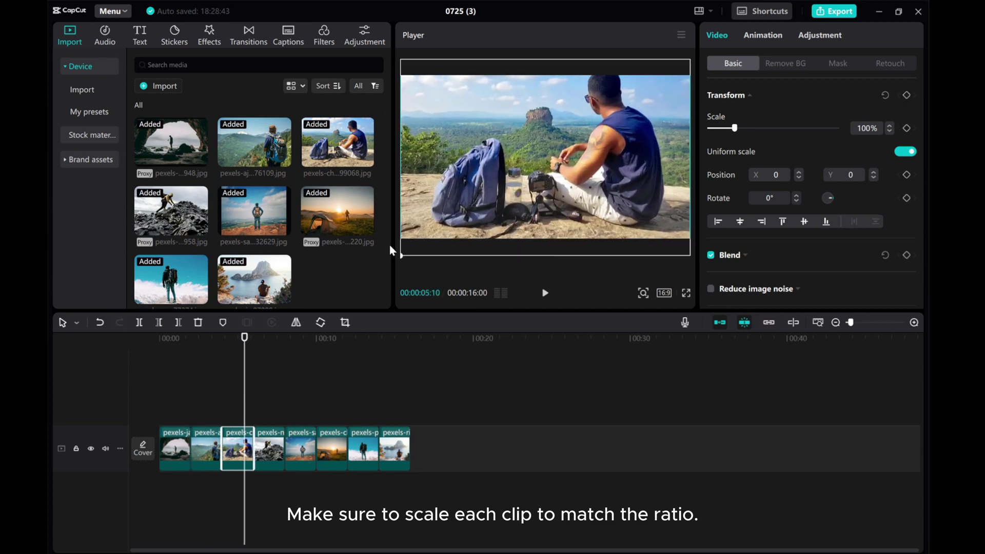
{"action": "left_click_drag", "start_coordinate": [241, 410], "coordinate": [269, 408]}
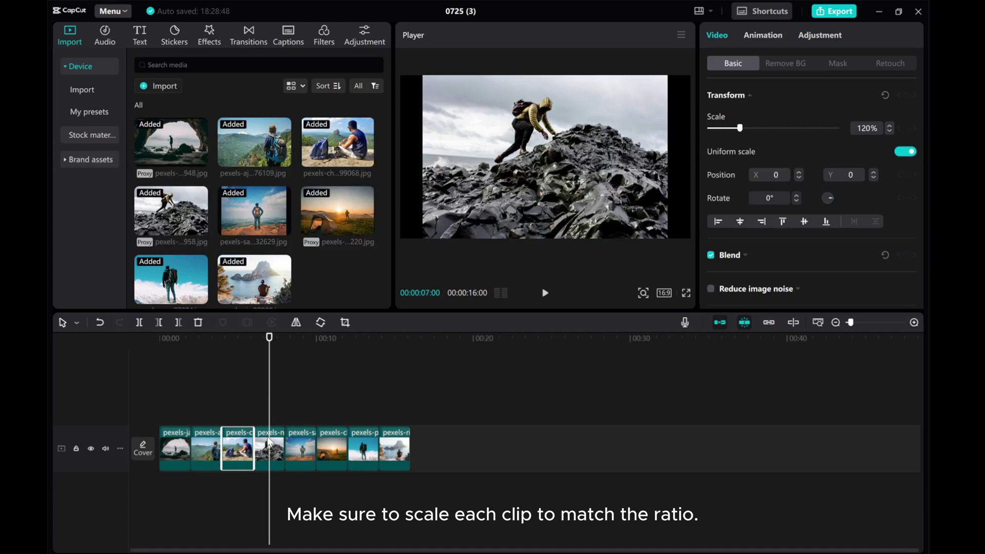
{"action": "left_click", "coordinate": [268, 449]}
{"action": "left_click_drag", "start_coordinate": [418, 242], "coordinate": [386, 244]}
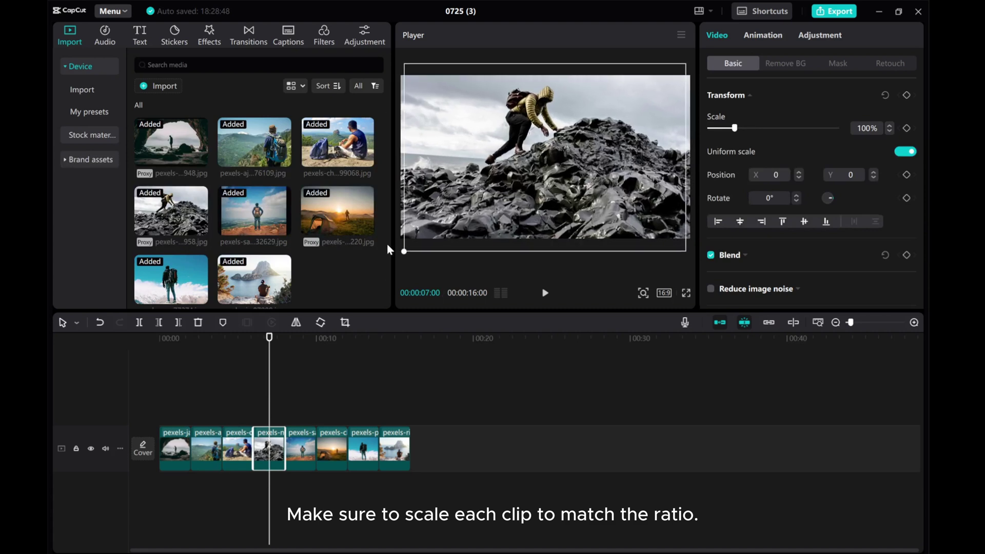
Step: Scale up the standing-man, tent, snowy-mountain and island photos to fill the frame, island at 118%
{"action": "left_click_drag", "start_coordinate": [278, 410], "coordinate": [301, 413]}
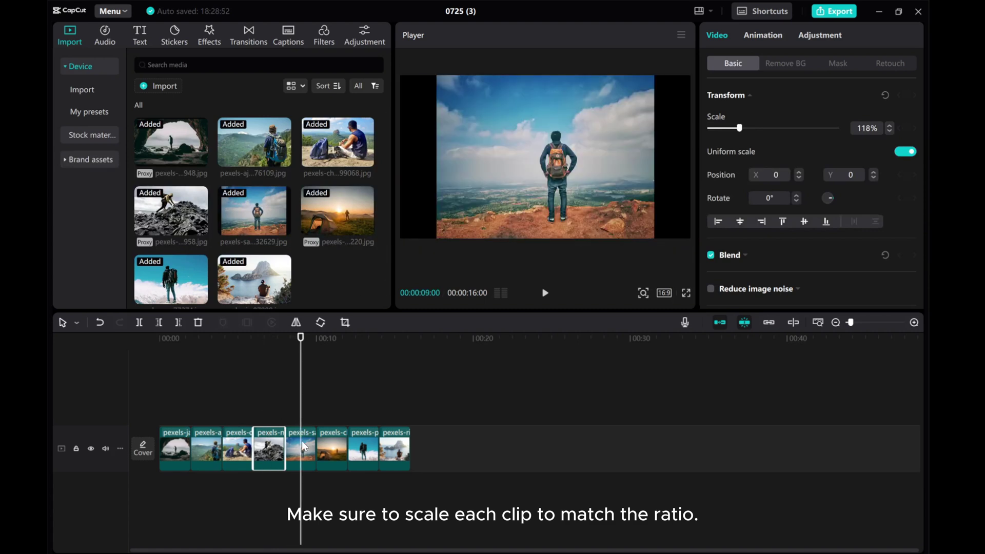
{"action": "left_click", "coordinate": [302, 449]}
{"action": "left_click_drag", "start_coordinate": [437, 239], "coordinate": [376, 258]}
{"action": "left_click_drag", "start_coordinate": [299, 413], "coordinate": [339, 414]}
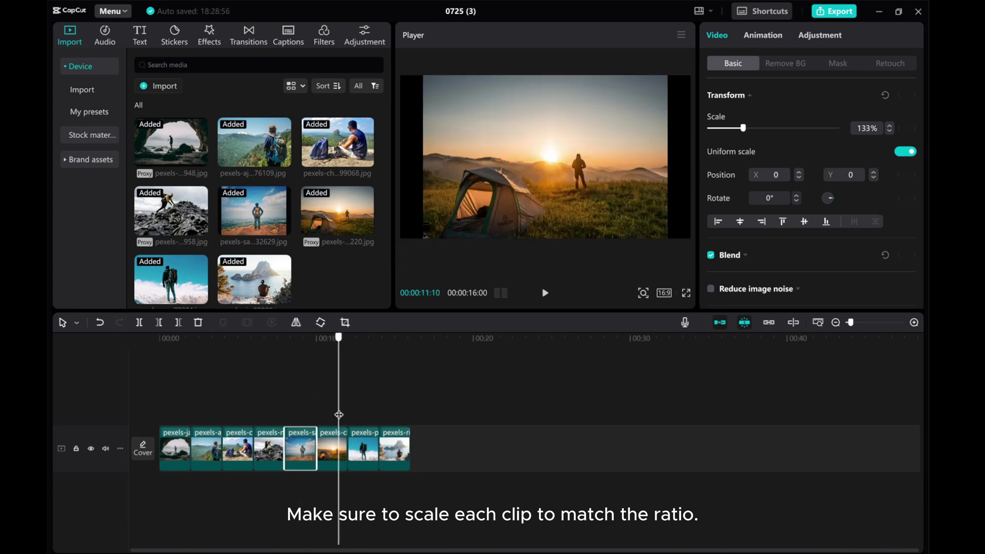
{"action": "left_click", "coordinate": [328, 447]}
{"action": "left_click_drag", "start_coordinate": [424, 240], "coordinate": [386, 248]}
{"action": "left_click_drag", "start_coordinate": [338, 396], "coordinate": [365, 396]}
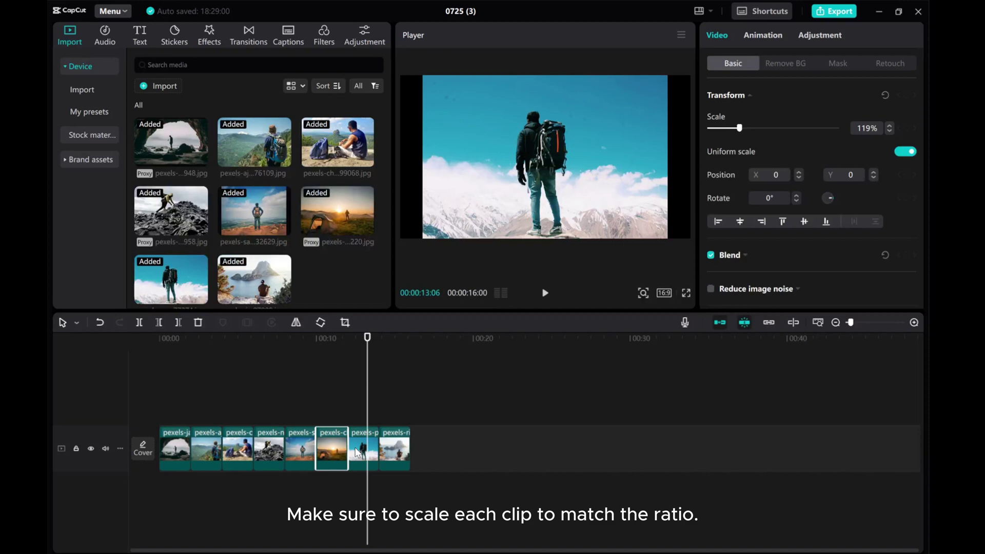
{"action": "left_click", "coordinate": [355, 447]}
{"action": "left_click_drag", "start_coordinate": [413, 244], "coordinate": [384, 247]}
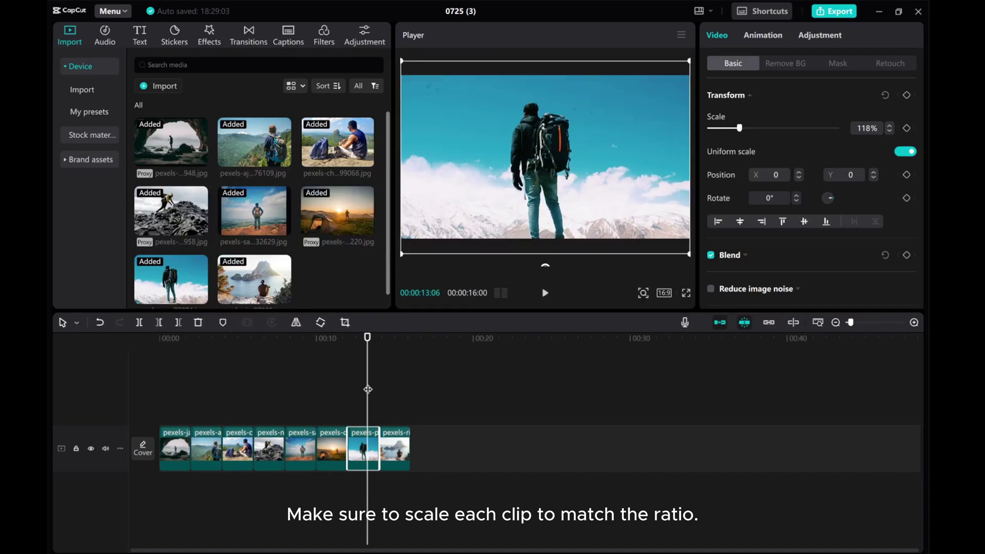
{"action": "left_click", "coordinate": [396, 388]}
{"action": "left_click", "coordinate": [396, 449]}
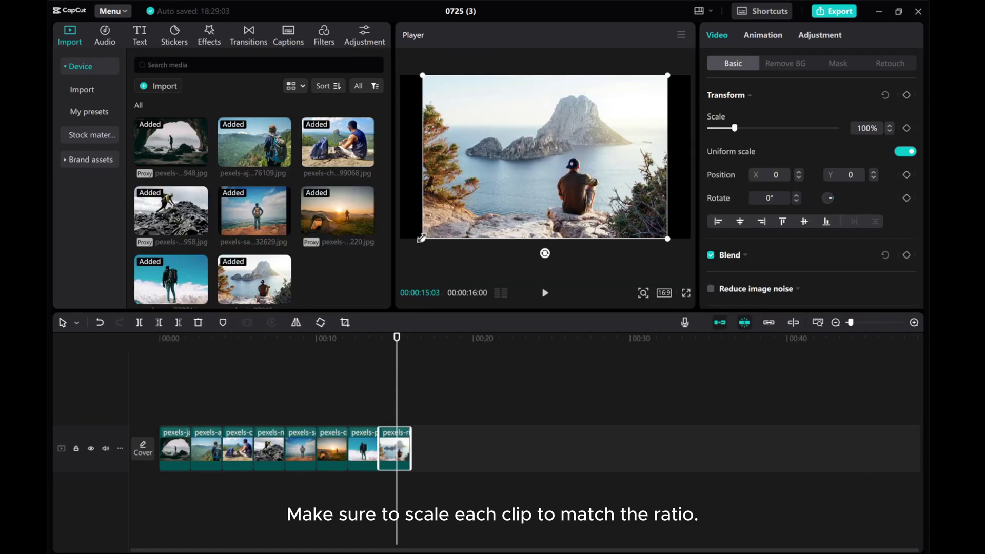
{"action": "left_click_drag", "start_coordinate": [386, 248], "coordinate": [384, 253]}
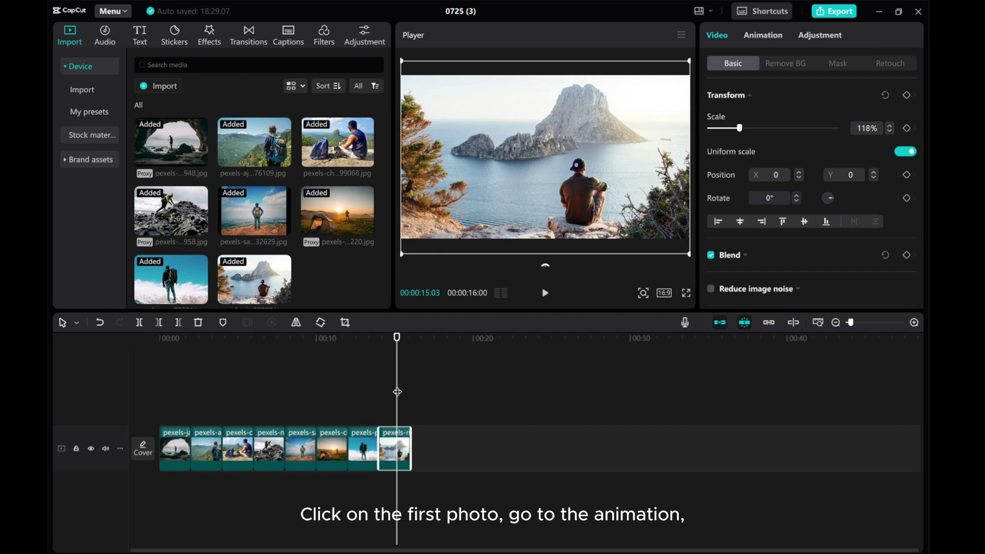
Step: Give the cave photo a 0.5 s Slide Left in-animation and a 0.5 s Slide Left out-animation
{"action": "left_click", "coordinate": [175, 452]}
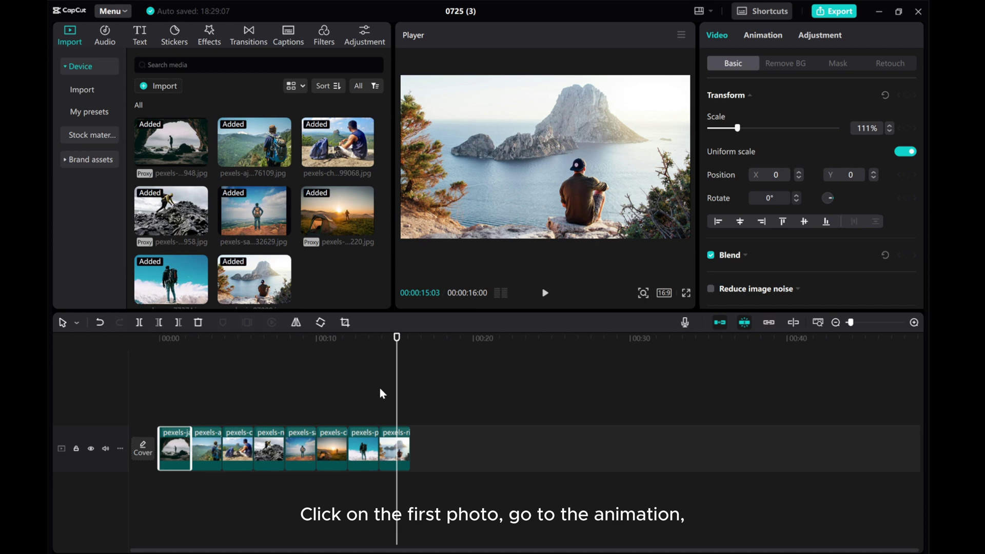
{"action": "left_click_drag", "start_coordinate": [396, 401], "coordinate": [173, 402]}
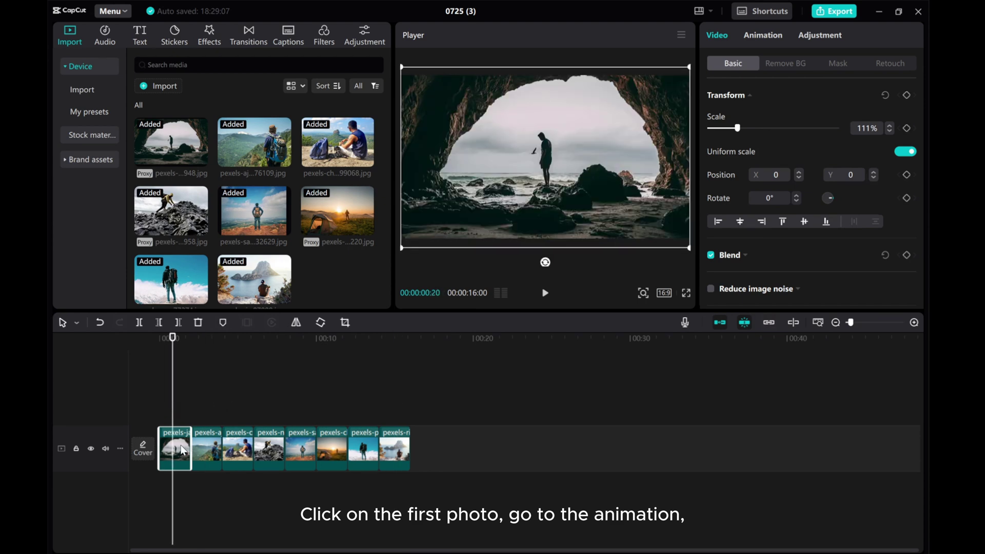
{"action": "left_click", "coordinate": [763, 36]}
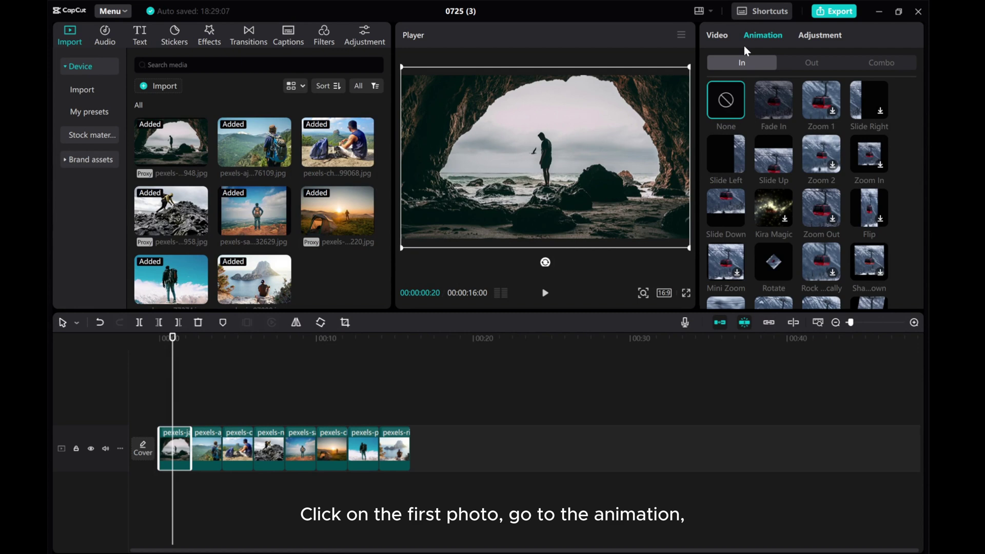
{"action": "left_click", "coordinate": [725, 156]}
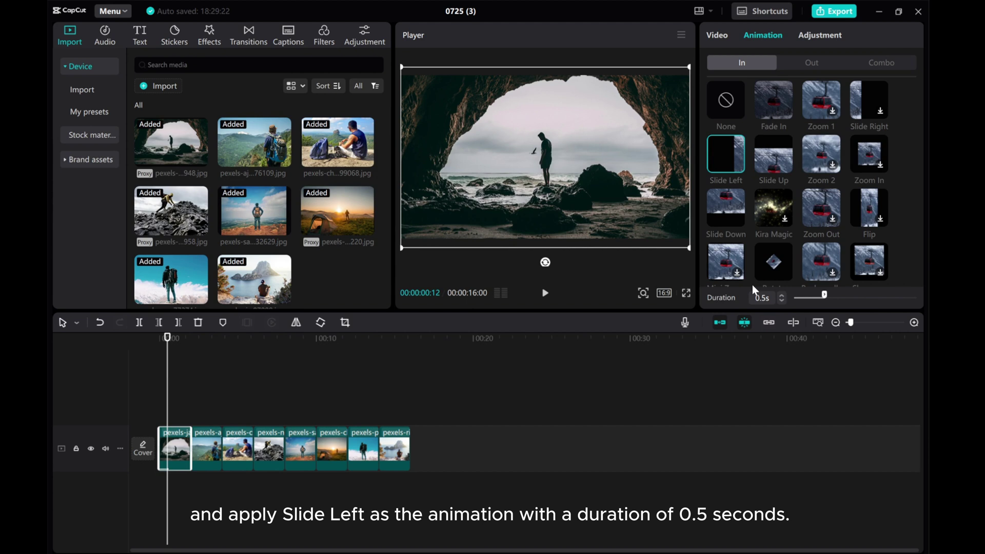
{"action": "left_click", "coordinate": [811, 62]}
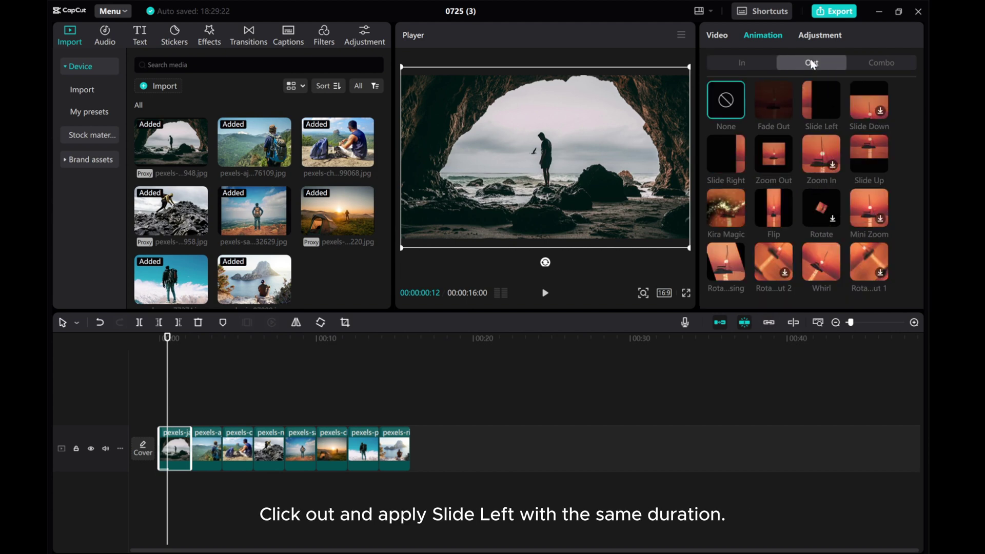
{"action": "left_click", "coordinate": [820, 110]}
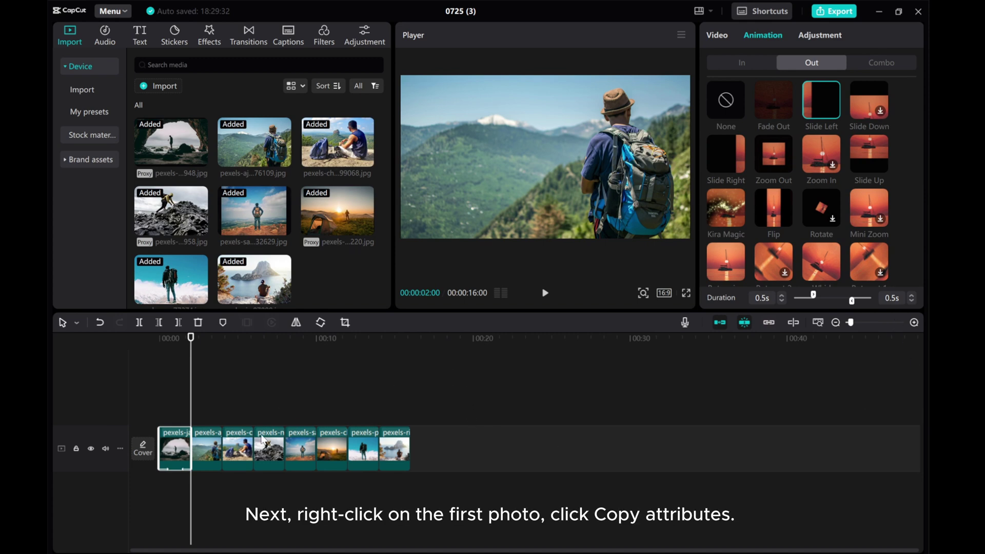
Step: Copy the cave clip's attributes, select the seven remaining clips, and bring up Paste attributes
{"action": "right_click", "coordinate": [174, 449]}
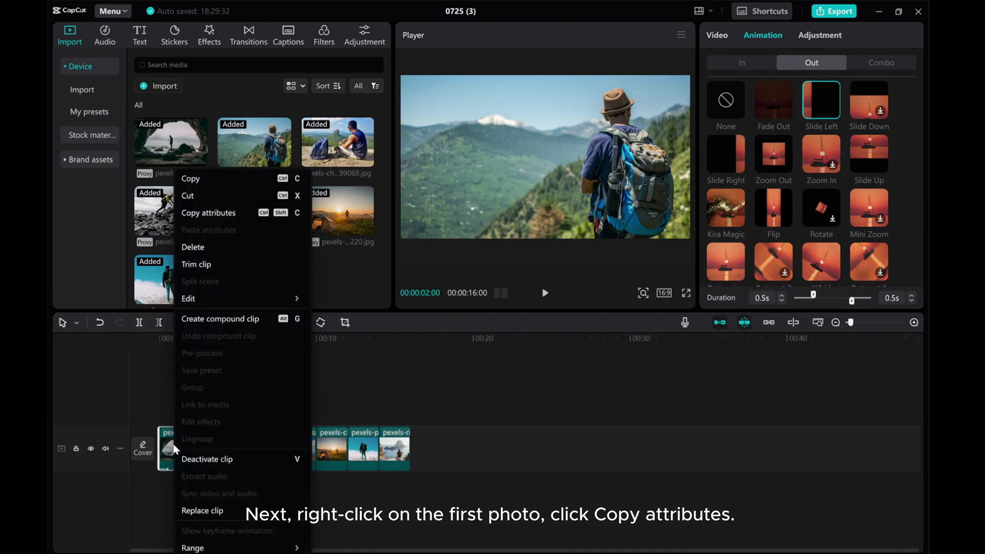
{"action": "left_click", "coordinate": [213, 213]}
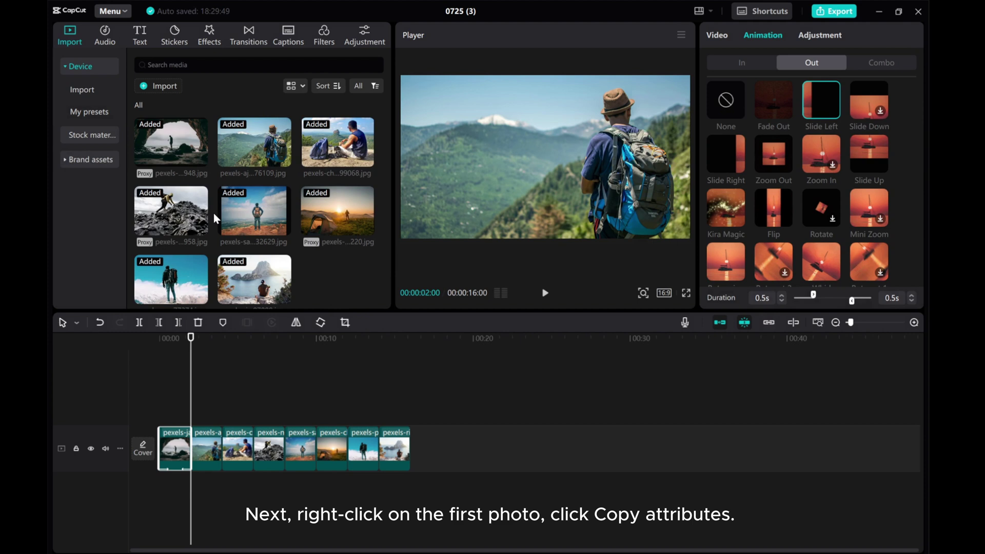
{"action": "left_click", "coordinate": [446, 401]}
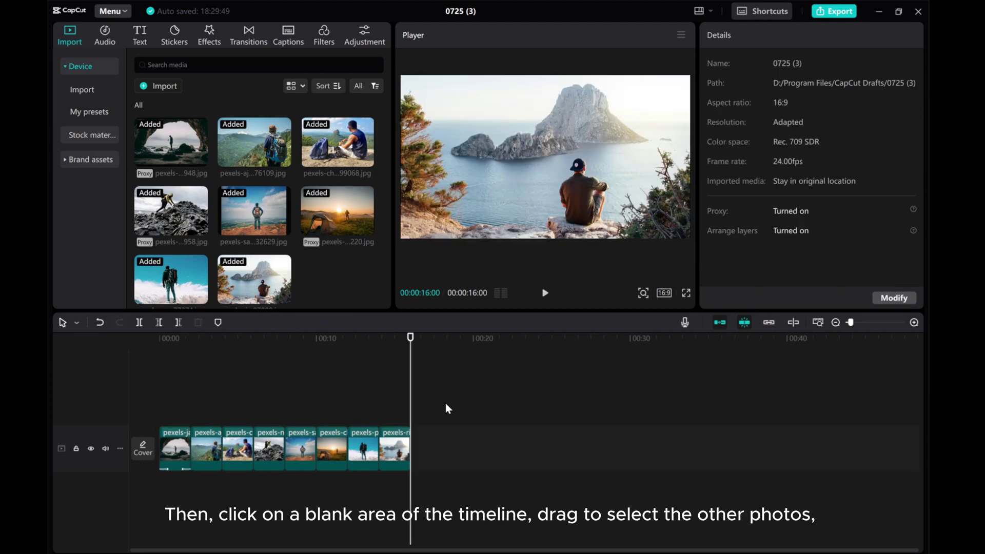
{"action": "left_click_drag", "start_coordinate": [446, 404], "coordinate": [206, 493]}
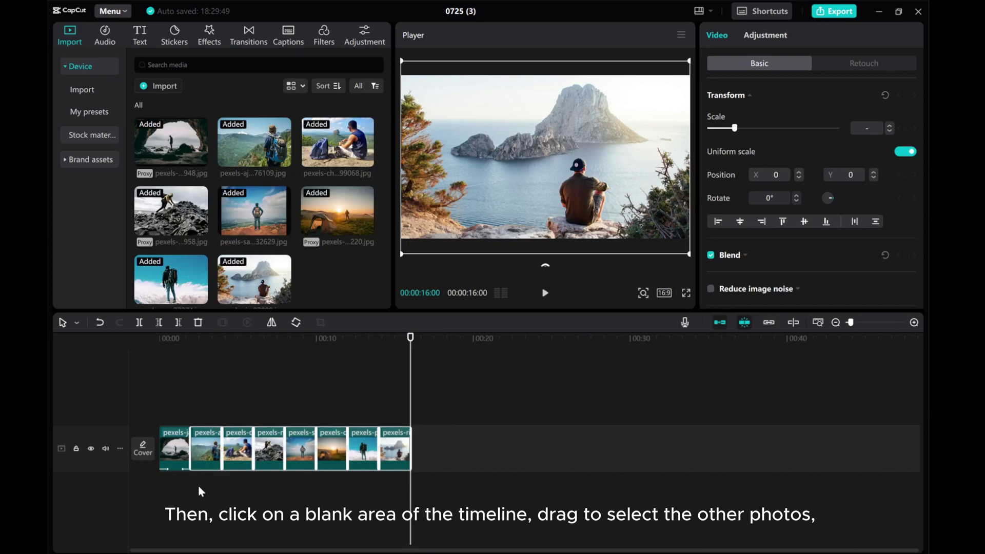
{"action": "right_click", "coordinate": [208, 444]}
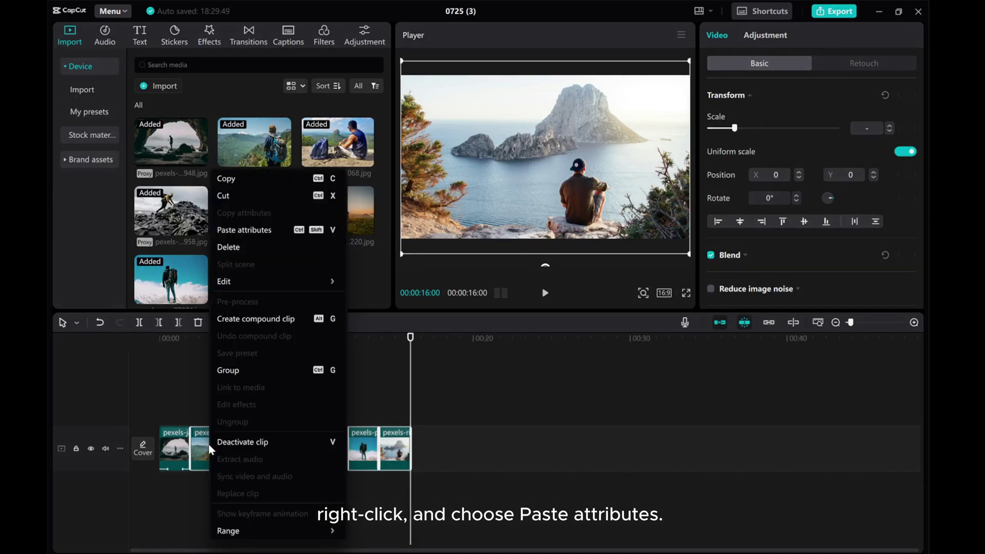
{"action": "left_click", "coordinate": [249, 230]}
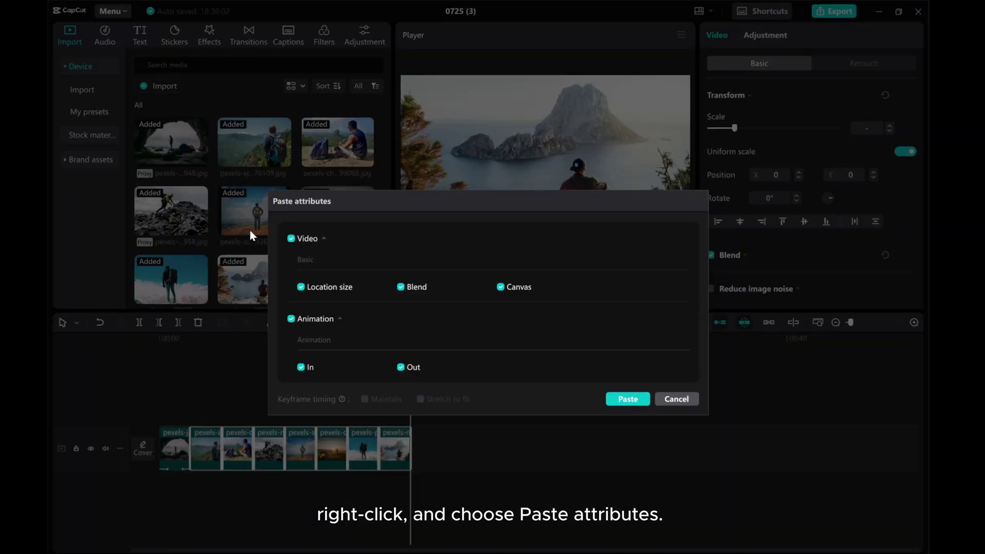
Step: Uncheck Location size, Blend and Canvas under Video in the Paste attributes dialog
{"action": "left_click", "coordinate": [313, 289]}
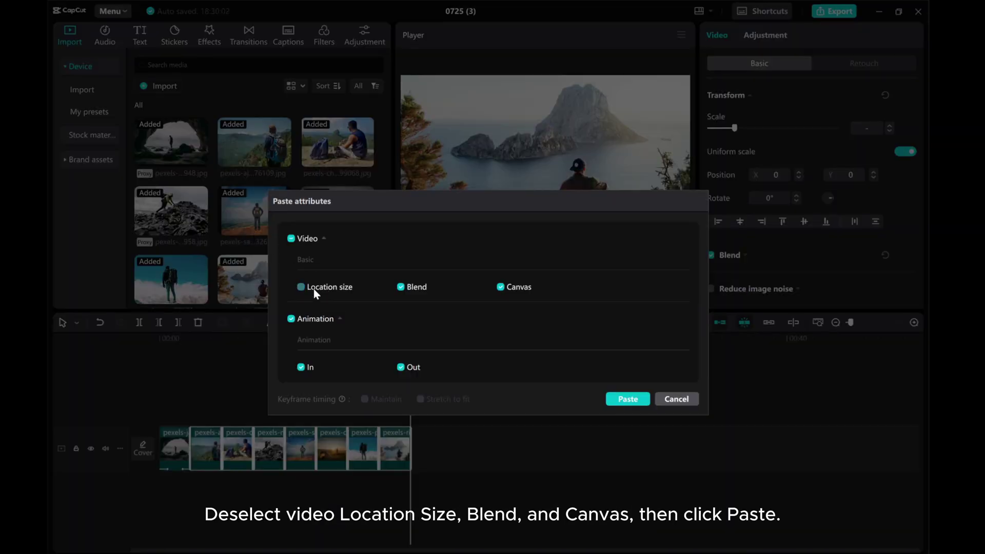
{"action": "left_click", "coordinate": [401, 287]}
{"action": "left_click", "coordinate": [501, 287]}
Step: Leave all Video attributes unchecked, keep In and Out checked, and paste onto the seven photos
{"action": "left_click", "coordinate": [291, 238]}
{"action": "left_click", "coordinate": [291, 239]}
{"action": "left_click", "coordinate": [628, 399]}
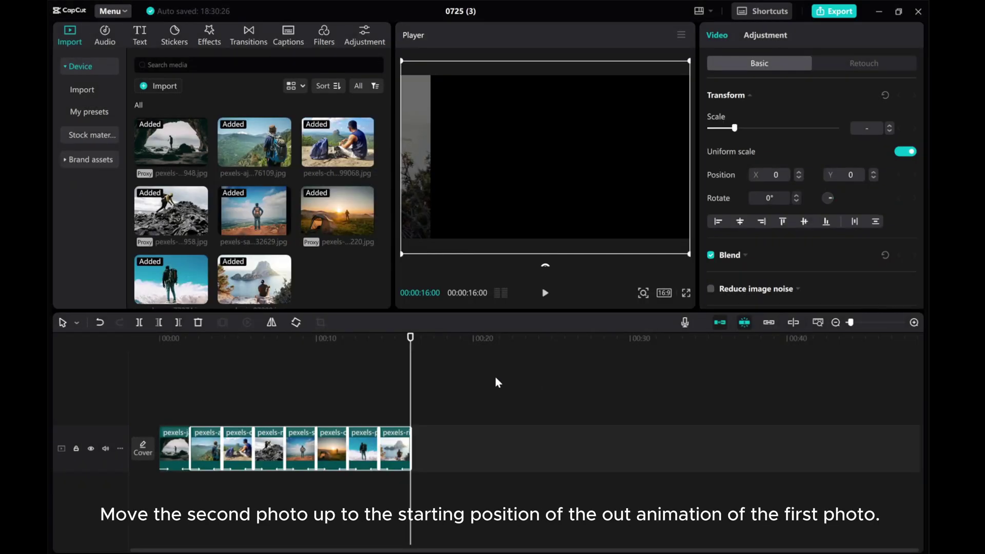
Step: Zoom into the timeline and set the playhead to 00:00:01:12
{"action": "left_click", "coordinate": [913, 322]}
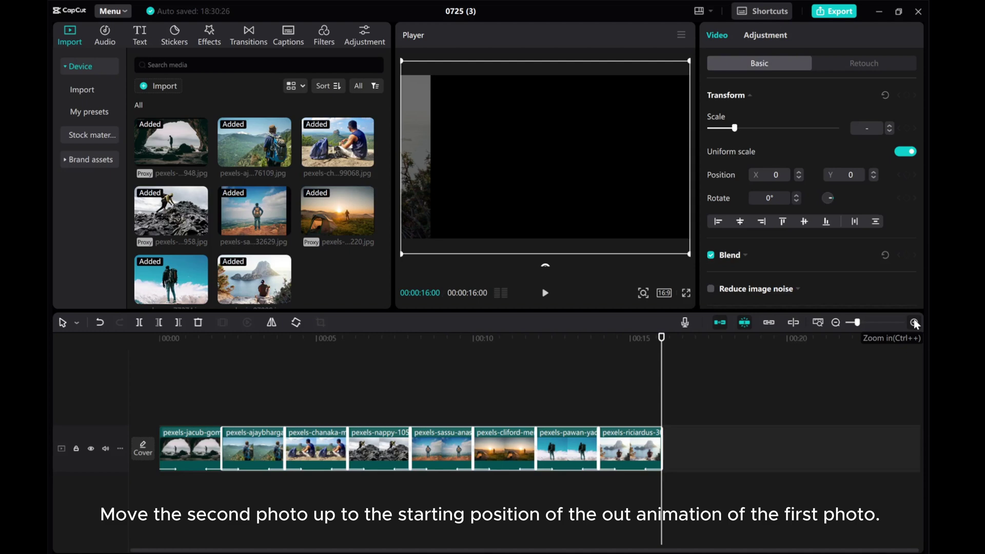
{"action": "left_click", "coordinate": [148, 385]}
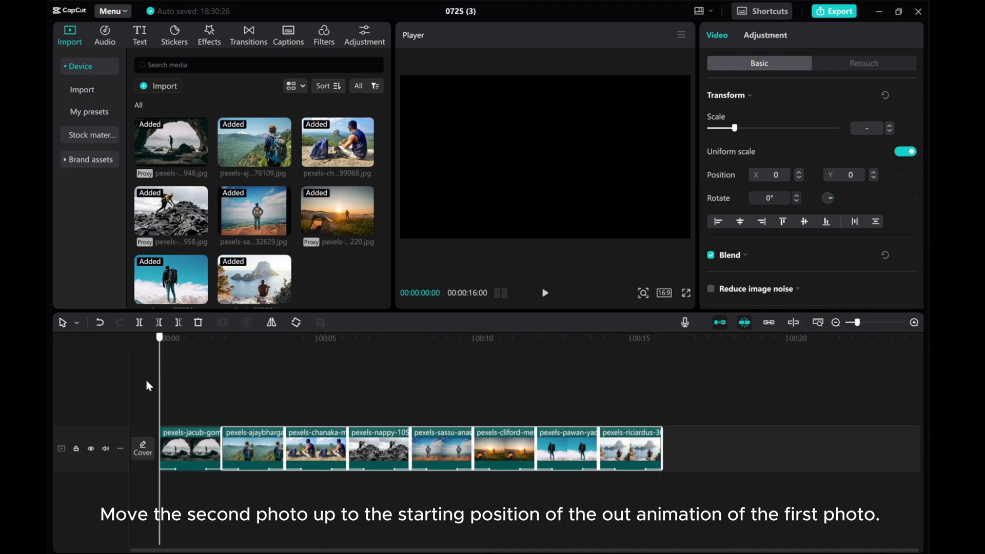
{"action": "left_click_drag", "start_coordinate": [159, 392], "coordinate": [205, 397]}
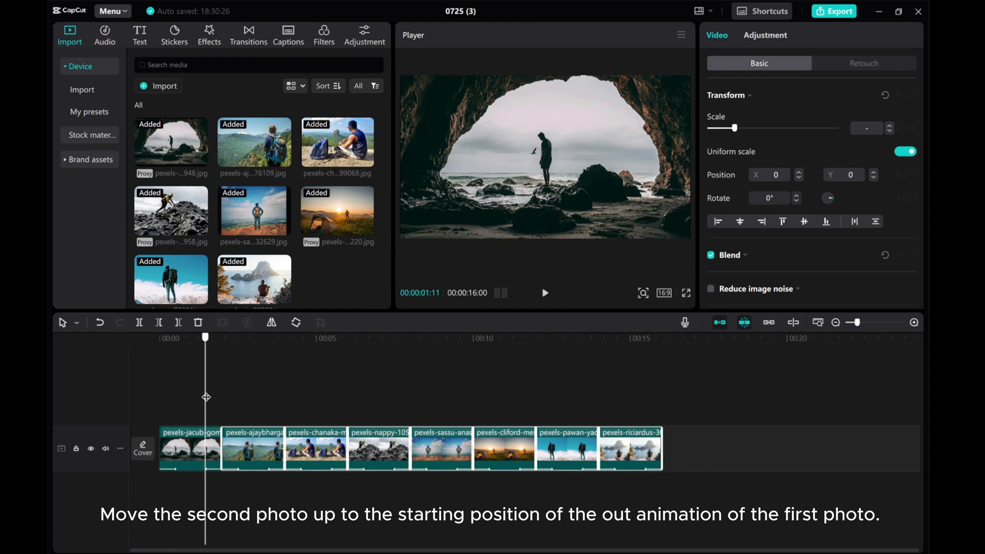
{"action": "left_click", "coordinate": [914, 323]}
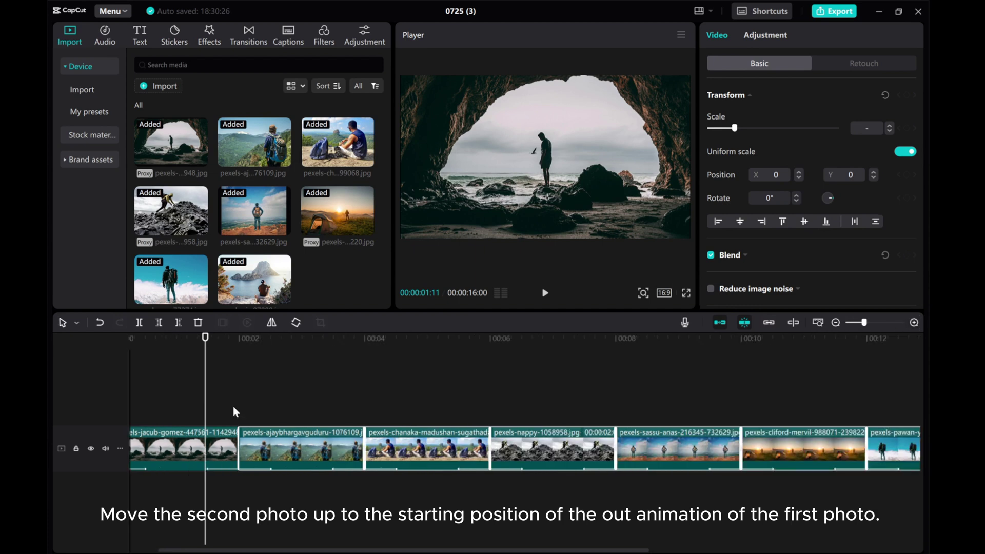
{"action": "left_click_drag", "start_coordinate": [210, 397], "coordinate": [212, 401]}
Step: Move the second photo onto a new upper track starting at 00:00:01:12 and verify its start
{"action": "left_click_drag", "start_coordinate": [262, 457], "coordinate": [234, 419]}
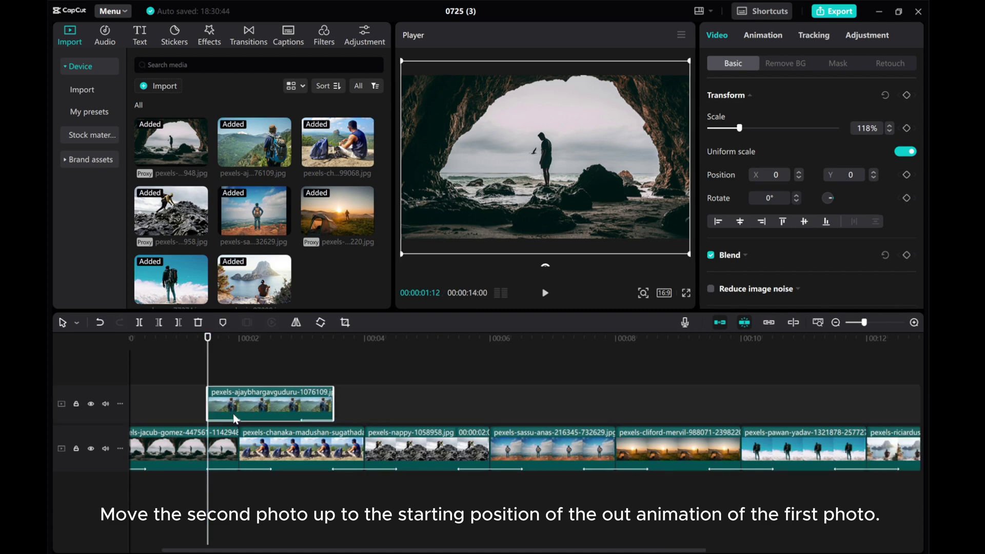
{"action": "left_click", "coordinate": [913, 323]}
{"action": "left_click", "coordinate": [198, 379]}
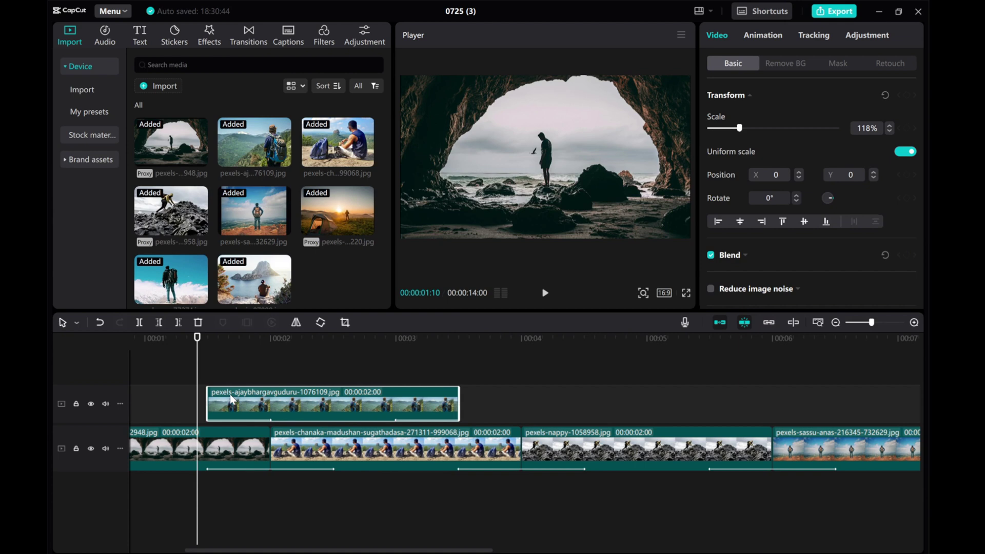
{"action": "left_click", "coordinate": [207, 383]}
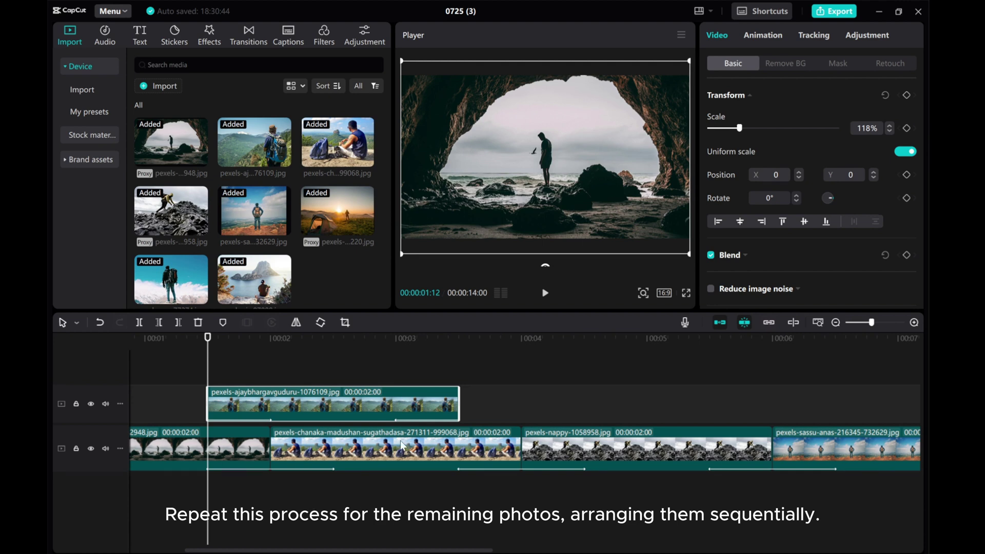
Step: Move the third photo onto a new upper track and stack the fourth above it at 00:00:04:12
{"action": "left_click_drag", "start_coordinate": [362, 453], "coordinate": [435, 370]}
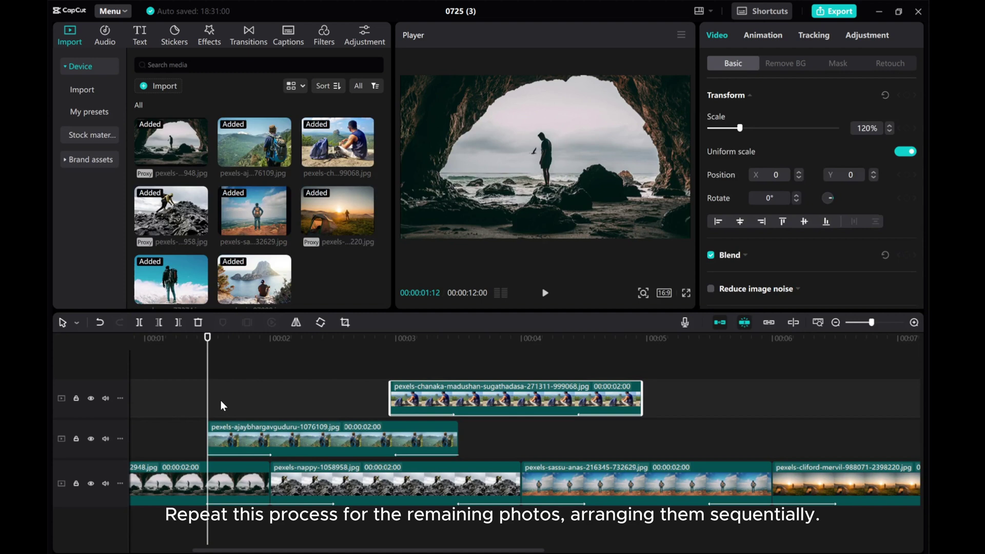
{"action": "left_click_drag", "start_coordinate": [210, 404], "coordinate": [417, 407]}
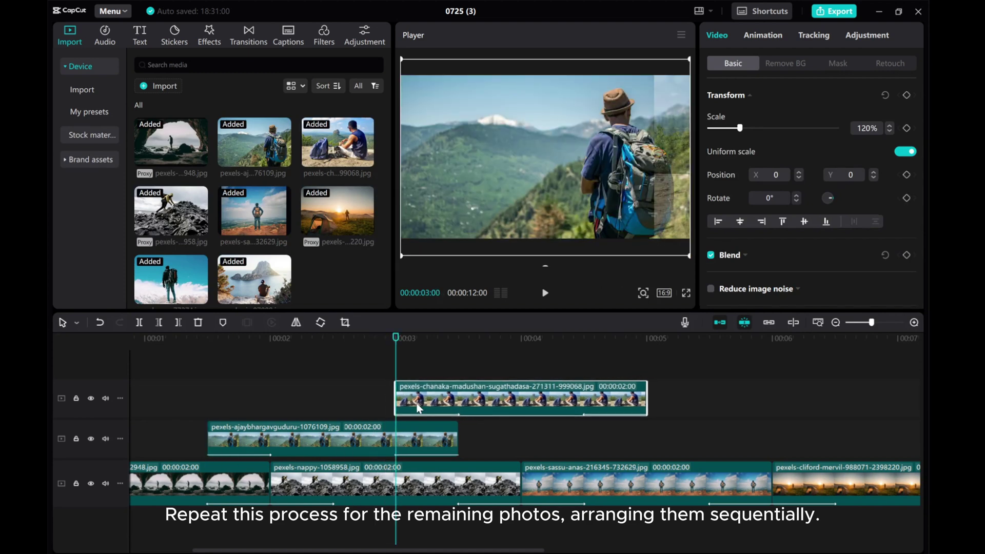
{"action": "left_click", "coordinate": [525, 363]}
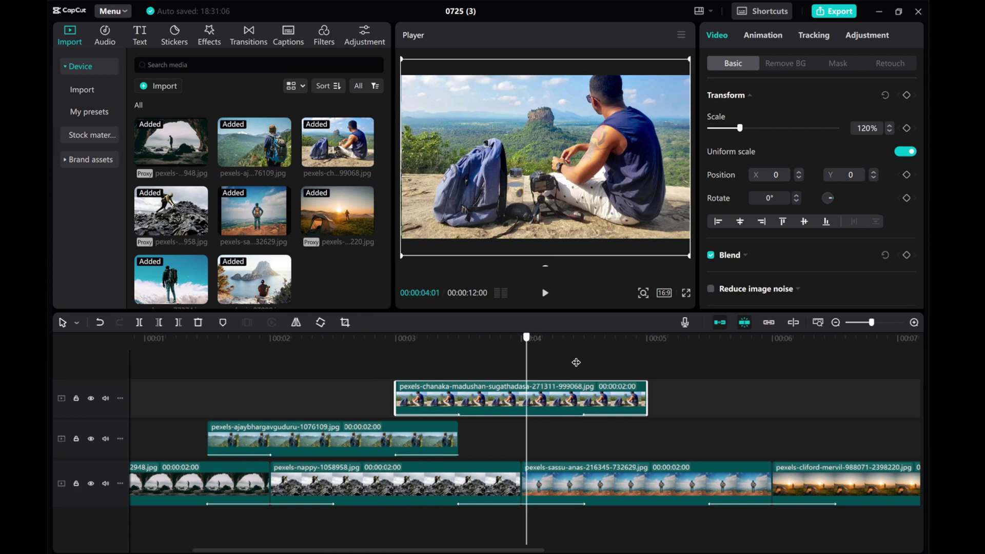
{"action": "left_click", "coordinate": [583, 362]}
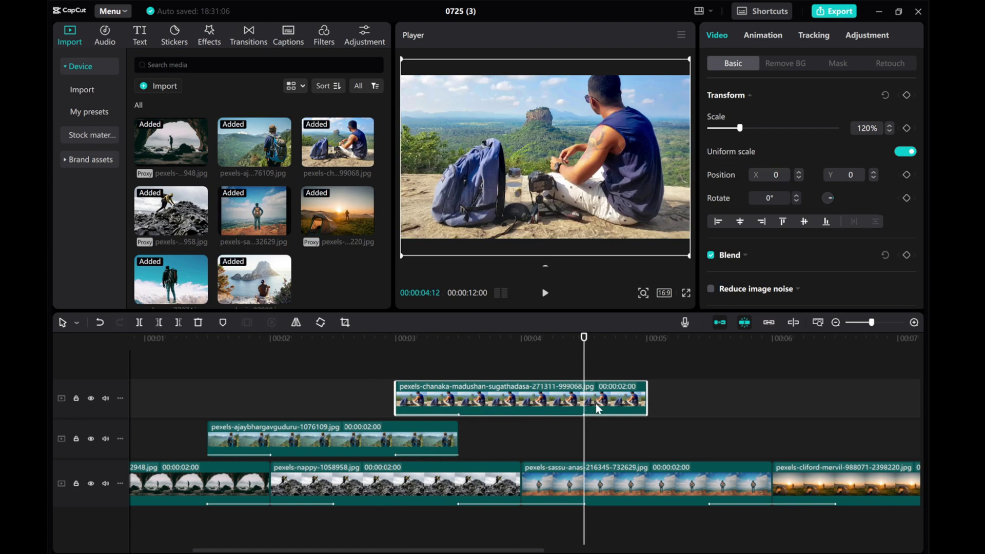
{"action": "left_click_drag", "start_coordinate": [345, 501], "coordinate": [658, 375]}
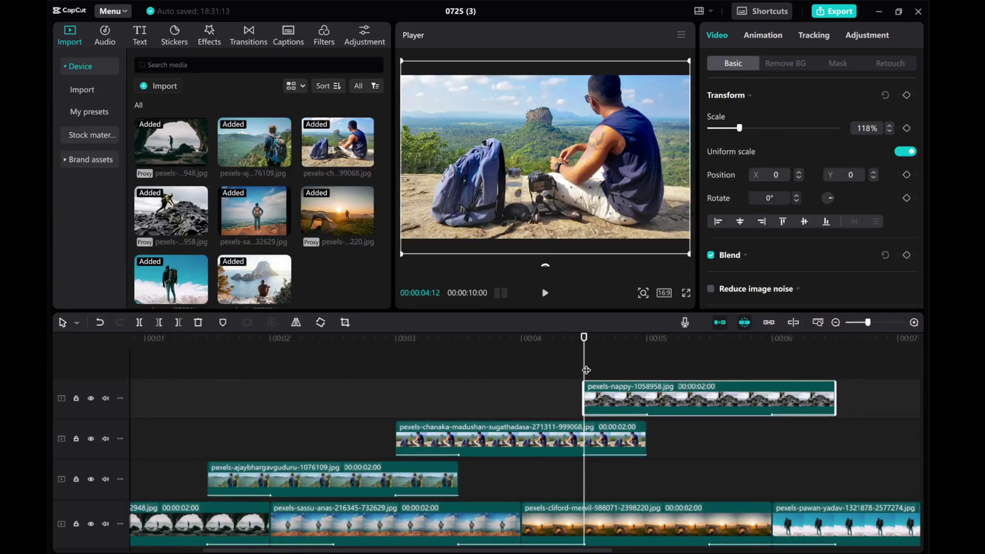
Step: Stack the fifth photo on a new top track at 00:00:06:00 and zoom the timeline out
{"action": "left_click_drag", "start_coordinate": [585, 370], "coordinate": [772, 369]}
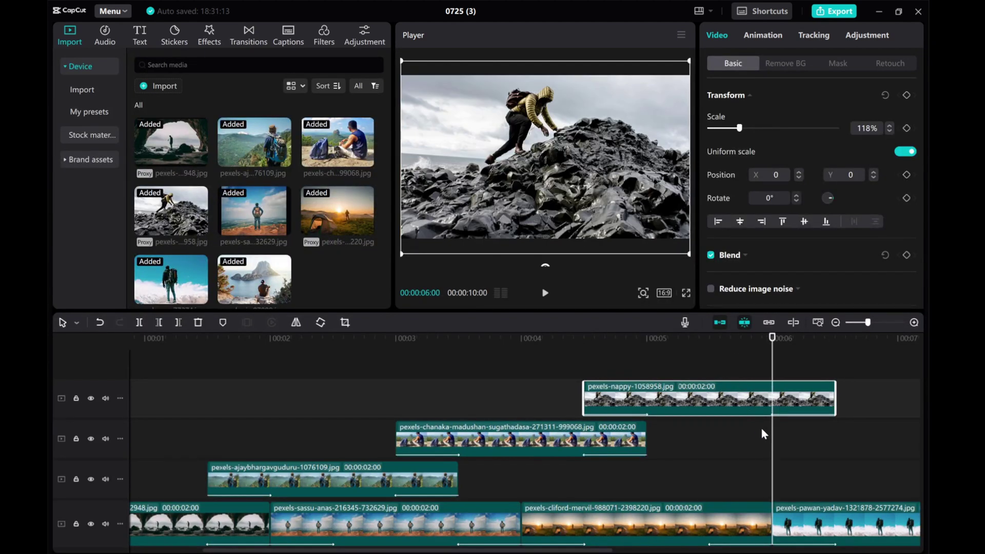
{"action": "left_click_drag", "start_coordinate": [366, 535], "coordinate": [845, 405]}
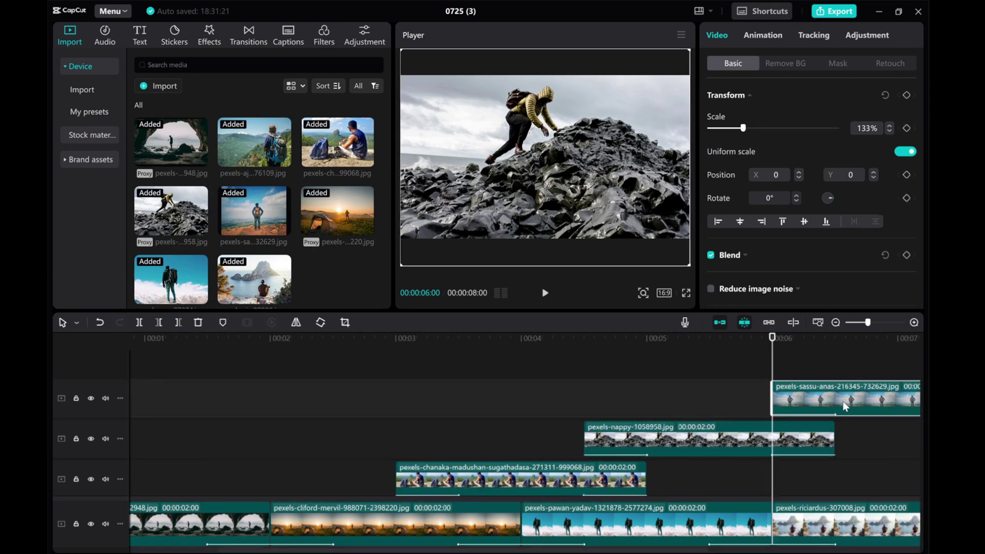
{"action": "scroll", "coordinate": [513, 518], "scroll_direction": "down", "scroll_amount": 1}
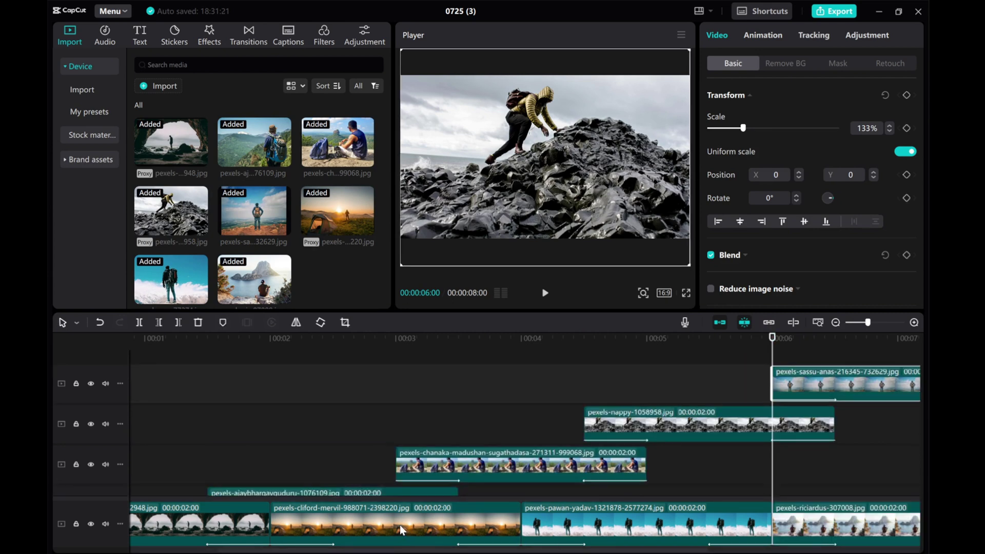
{"action": "scroll", "coordinate": [400, 533], "scroll_direction": "down", "scroll_amount": 1}
{"action": "scroll", "coordinate": [523, 439], "scroll_direction": "right", "scroll_amount": 5}
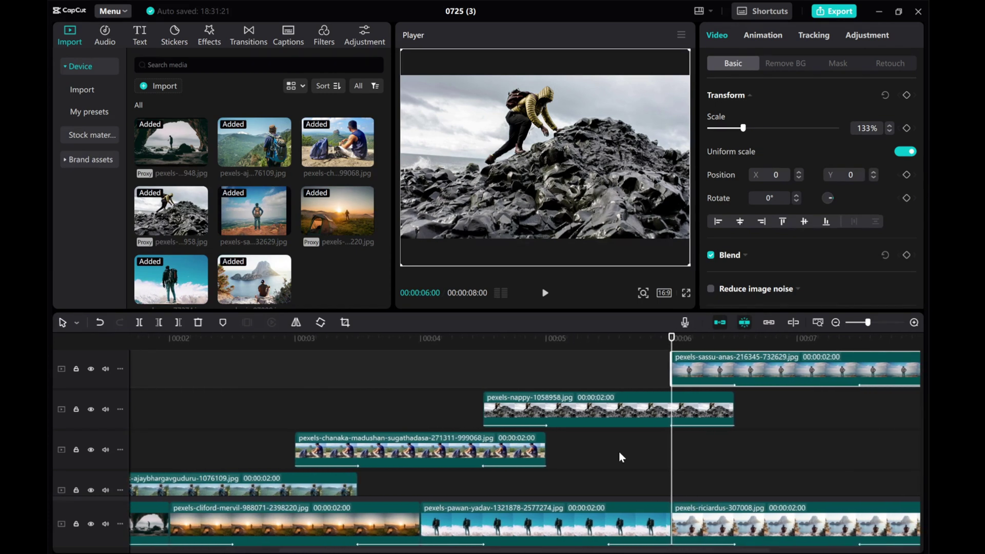
{"action": "left_click", "coordinate": [835, 322]}
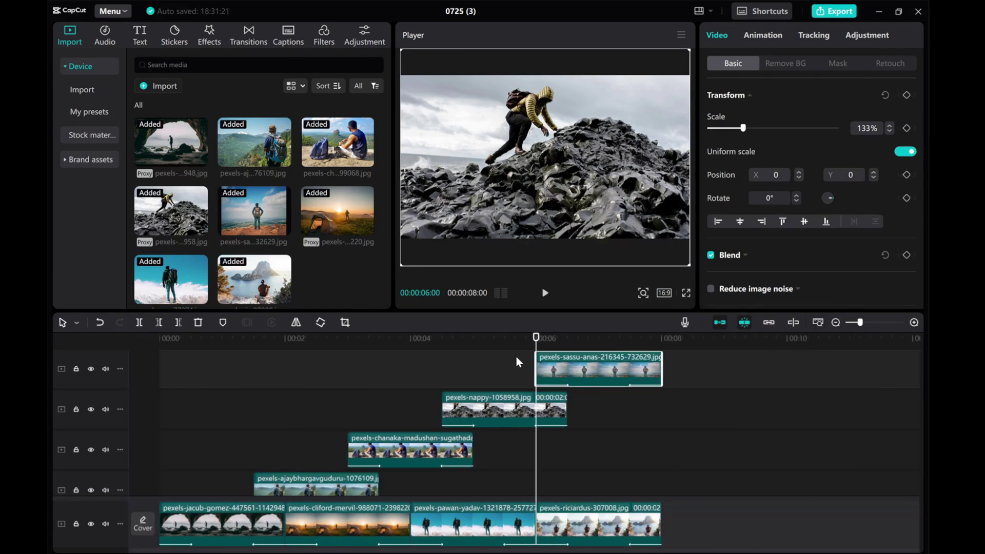
Step: Stack the sunset tent photo at about 00:07:11 and pawan-yadav at 00:09:00 on new tracks
{"action": "left_click_drag", "start_coordinate": [536, 350], "coordinate": [631, 348]}
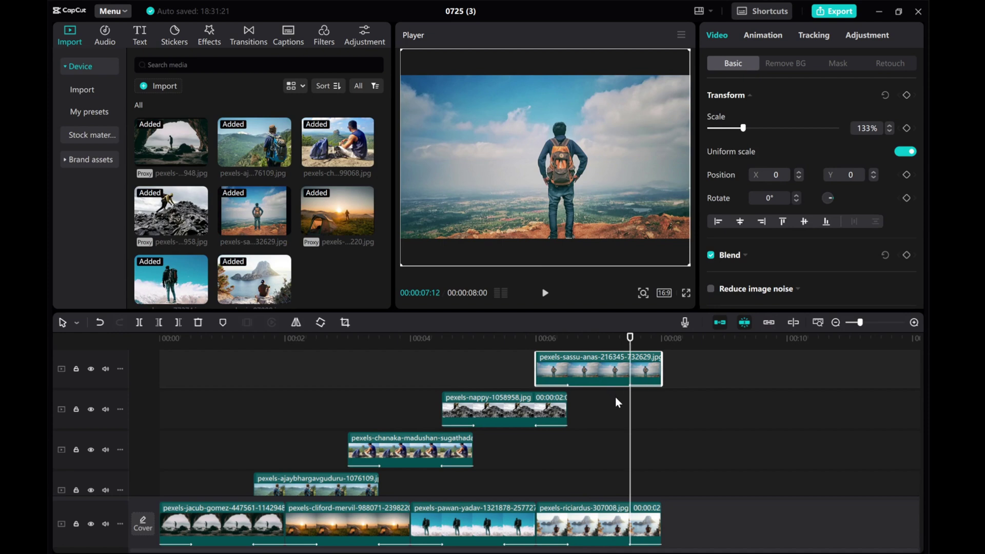
{"action": "scroll", "coordinate": [632, 413], "scroll_direction": "up", "scroll_amount": 1}
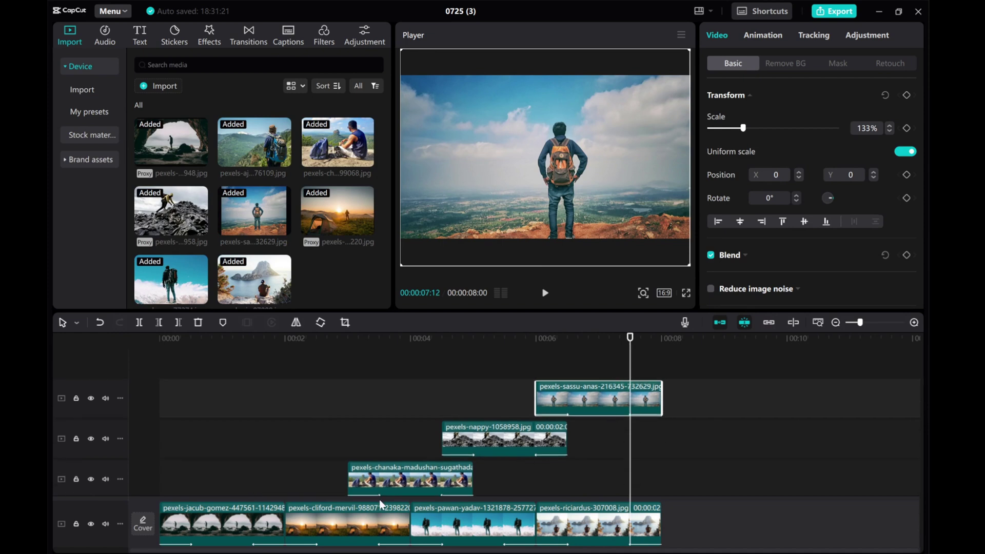
{"action": "left_click_drag", "start_coordinate": [305, 531], "coordinate": [650, 362]}
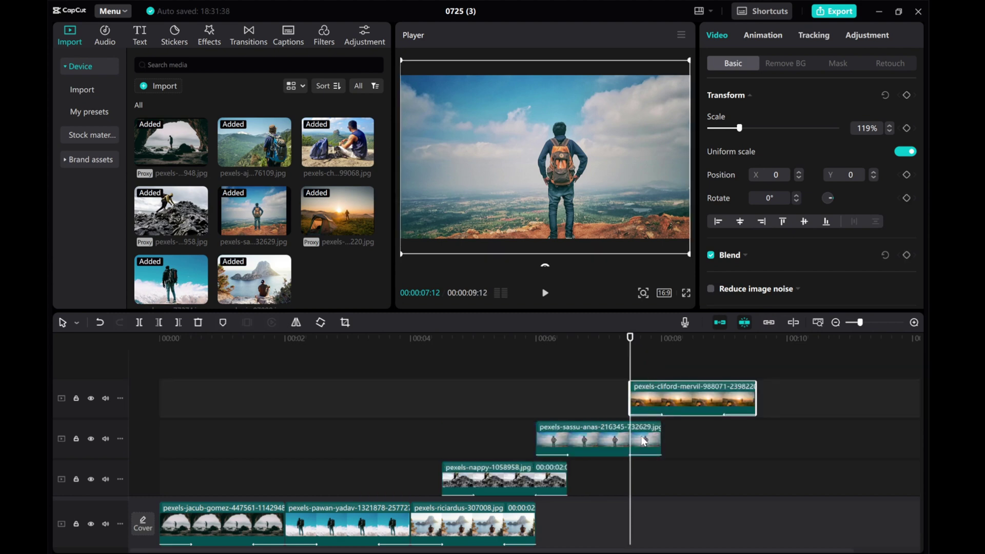
{"action": "left_click", "coordinate": [637, 366]}
{"action": "left_click_drag", "start_coordinate": [645, 366], "coordinate": [723, 369]}
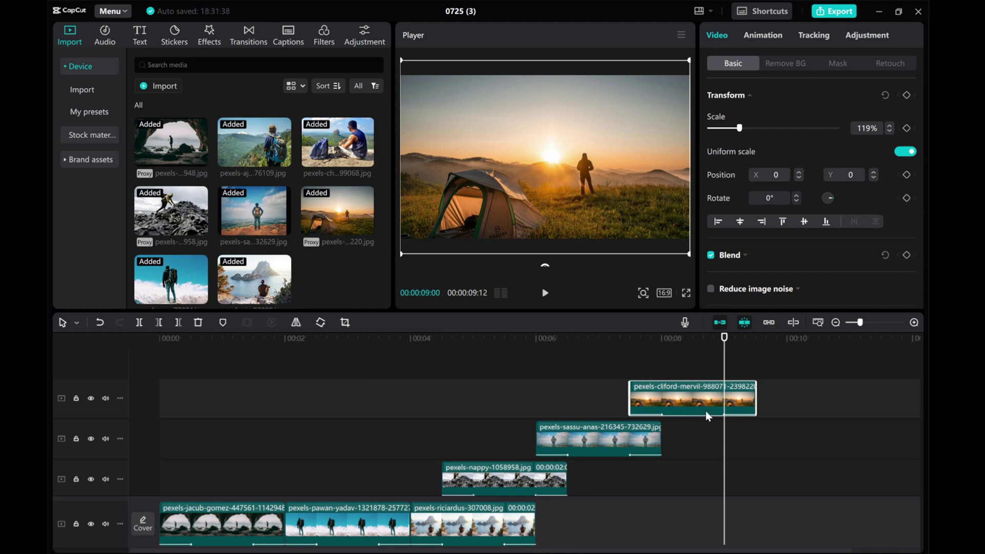
{"action": "left_click_drag", "start_coordinate": [331, 522], "coordinate": [765, 363]}
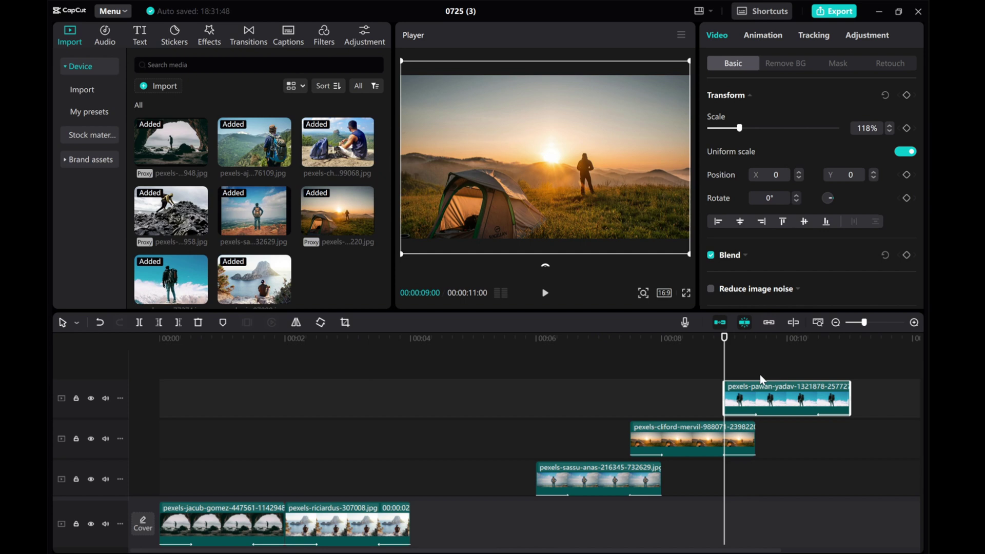
Step: Lift the riciardus photo onto a new top track at about 00:10:11, then zoom out to see every clip
{"action": "left_click_drag", "start_coordinate": [724, 374], "coordinate": [819, 375]}
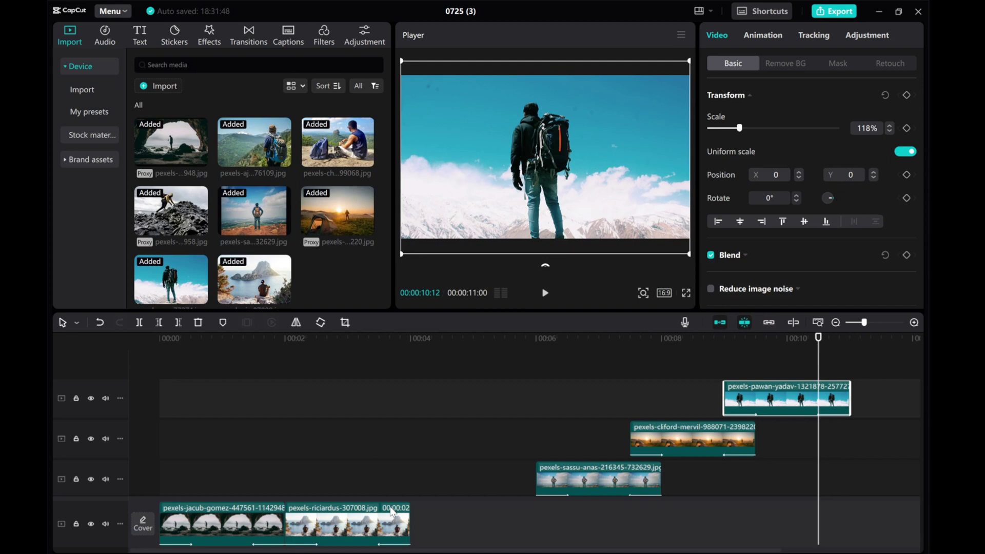
{"action": "left_click_drag", "start_coordinate": [330, 534], "coordinate": [850, 364]}
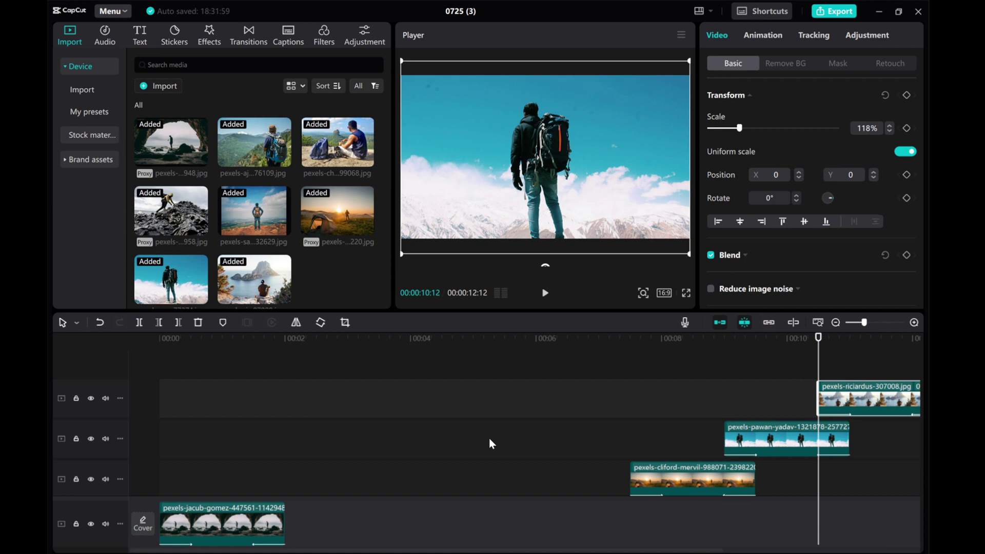
{"action": "scroll", "coordinate": [488, 438], "scroll_direction": "down", "scroll_amount": 3}
{"action": "scroll", "coordinate": [490, 438], "scroll_direction": "down", "scroll_amount": 1}
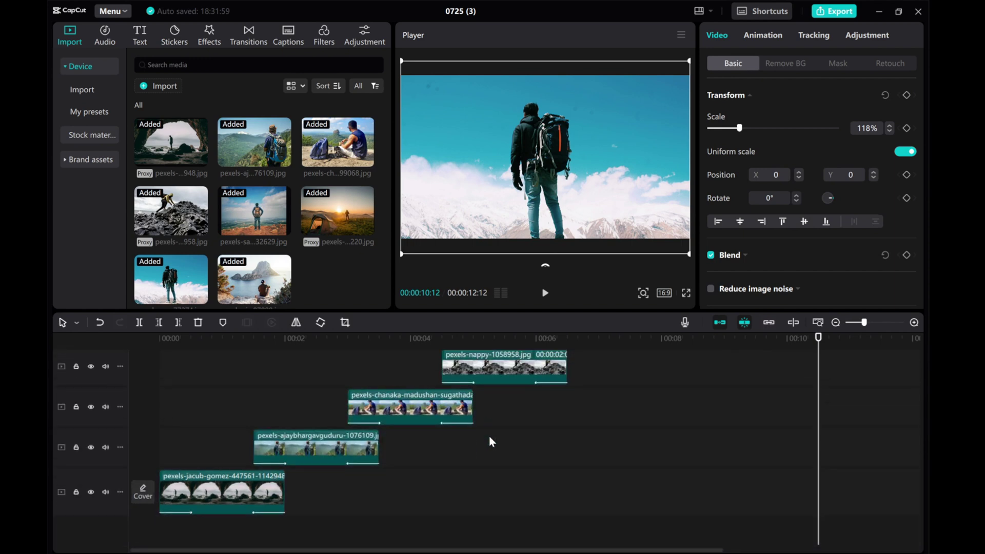
{"action": "scroll", "coordinate": [488, 435], "scroll_direction": "up", "scroll_amount": 3}
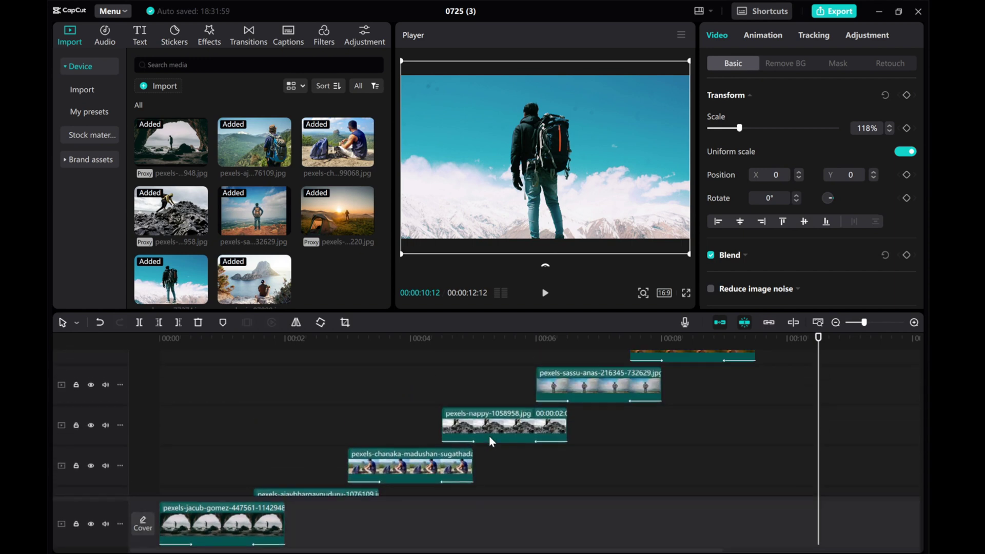
{"action": "left_click", "coordinate": [836, 322]}
{"action": "left_click", "coordinate": [836, 323]}
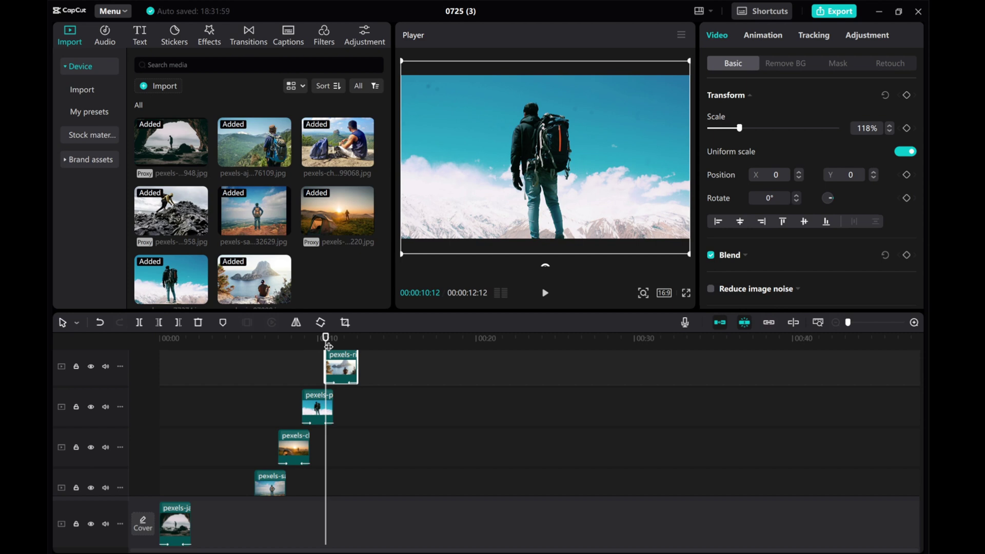
{"action": "left_click_drag", "start_coordinate": [328, 346], "coordinate": [278, 354]}
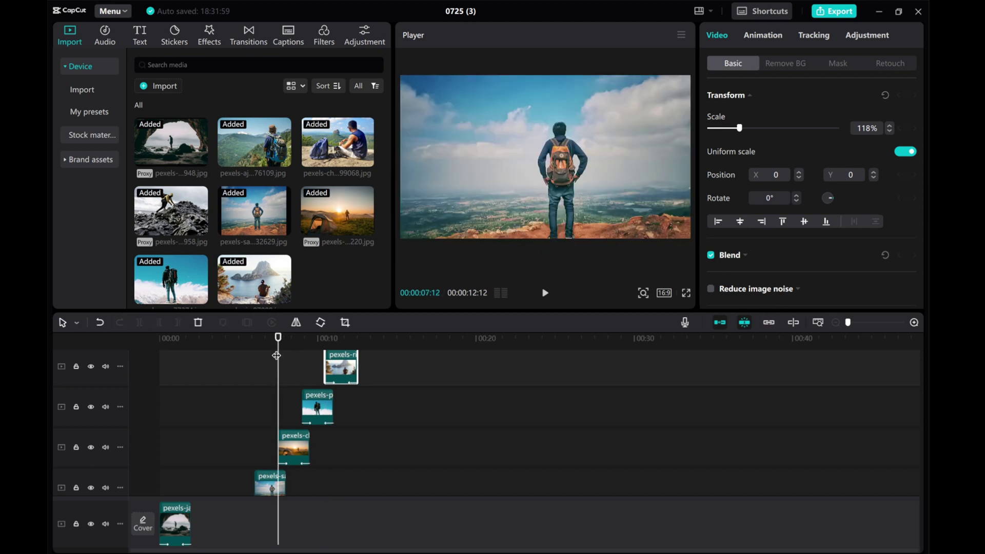
Step: Set the cave photo's In animation to None
{"action": "left_click", "coordinate": [172, 529]}
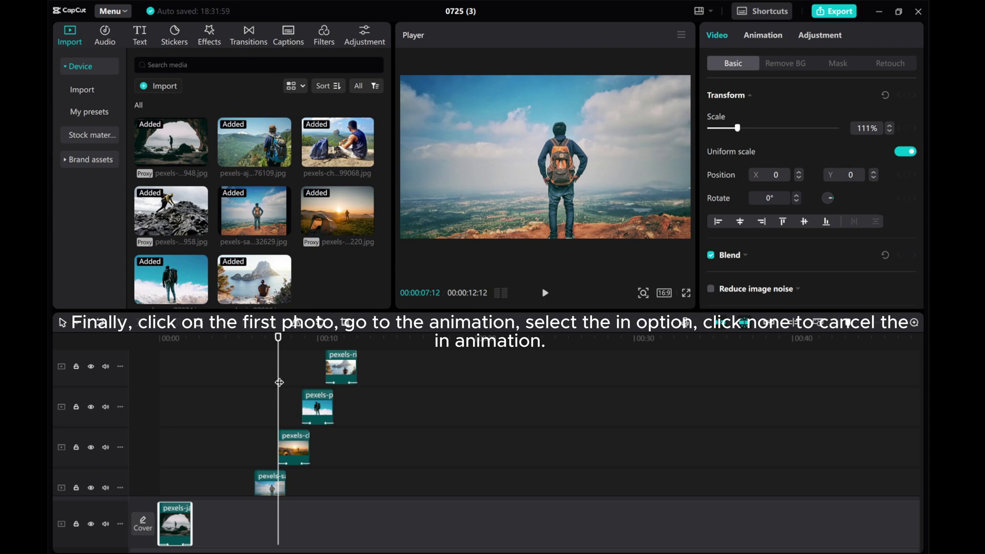
{"action": "left_click_drag", "start_coordinate": [279, 385], "coordinate": [174, 411]}
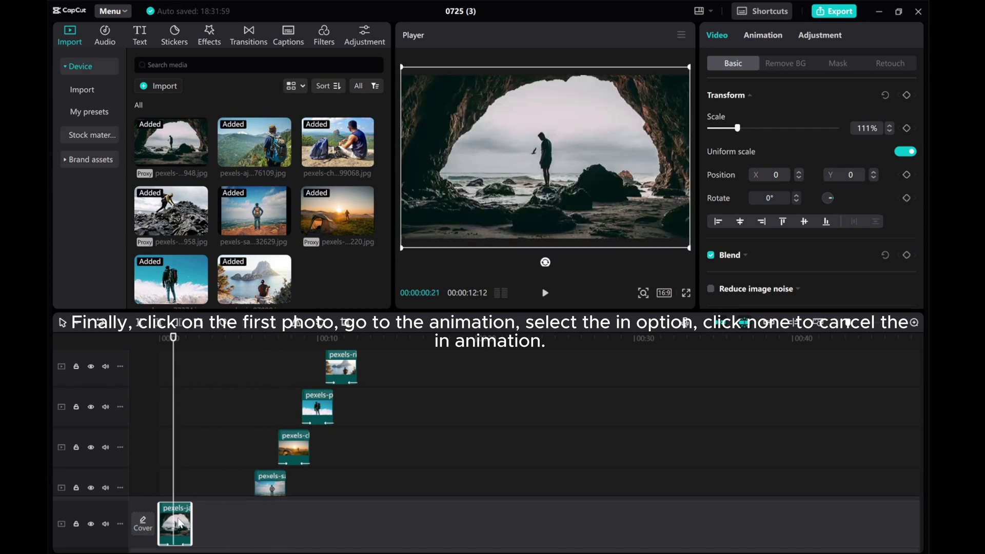
{"action": "left_click", "coordinate": [761, 37]}
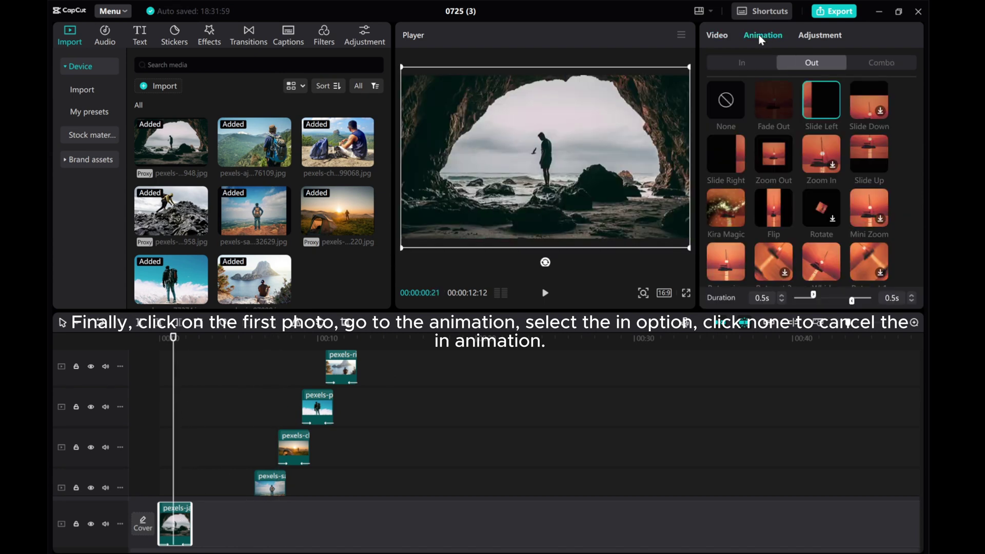
{"action": "left_click", "coordinate": [741, 63]}
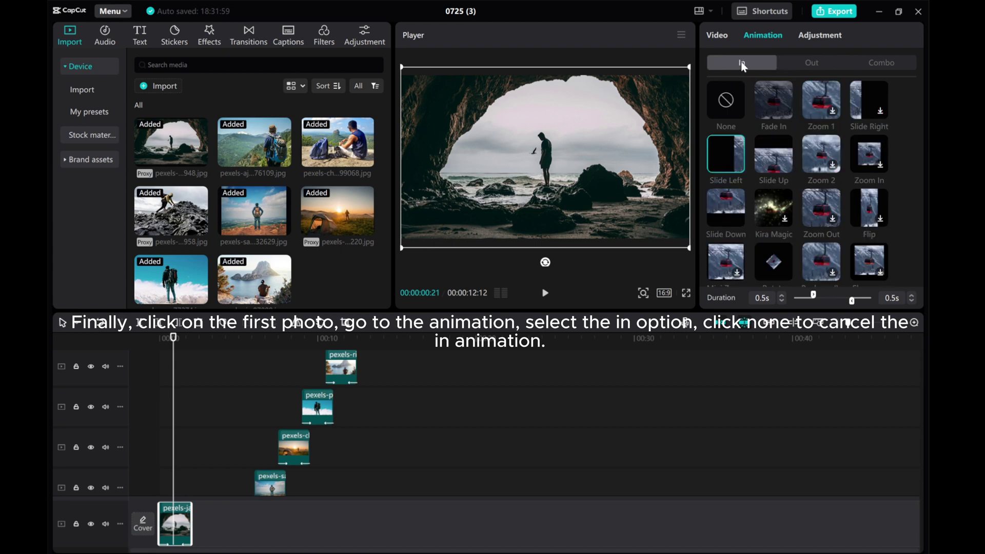
{"action": "left_click", "coordinate": [724, 105]}
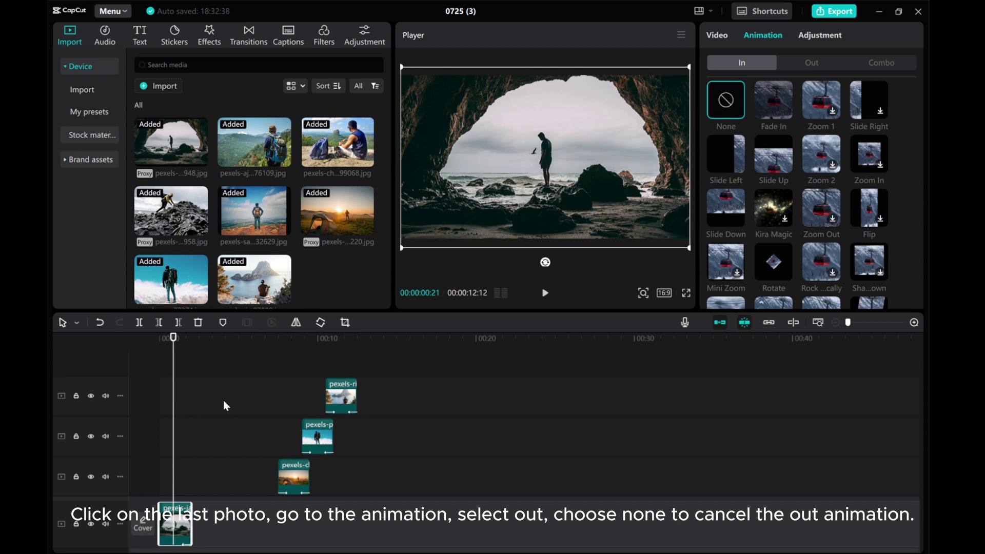
Step: Set the island photo's Out animation to None
{"action": "left_click_drag", "start_coordinate": [173, 411], "coordinate": [338, 391]}
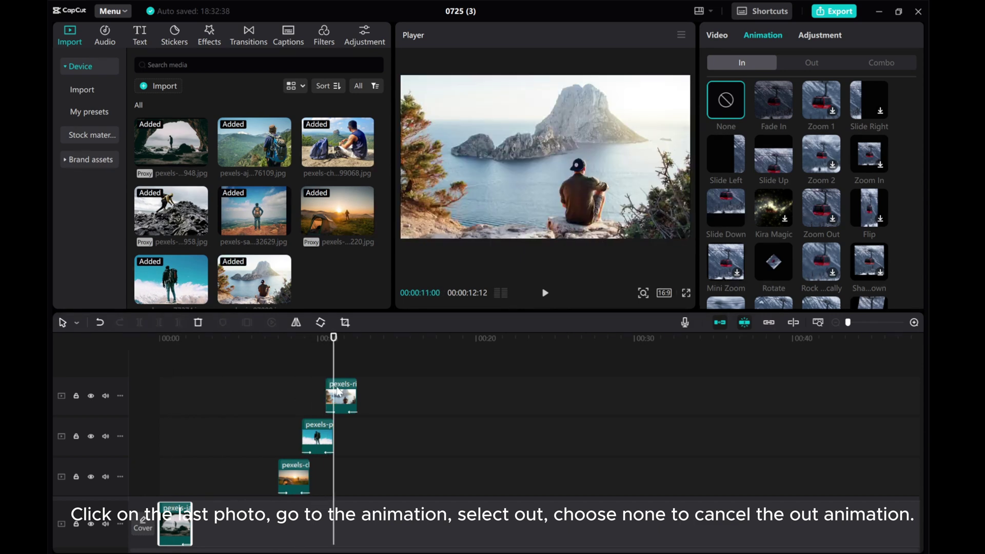
{"action": "left_click", "coordinate": [345, 398]}
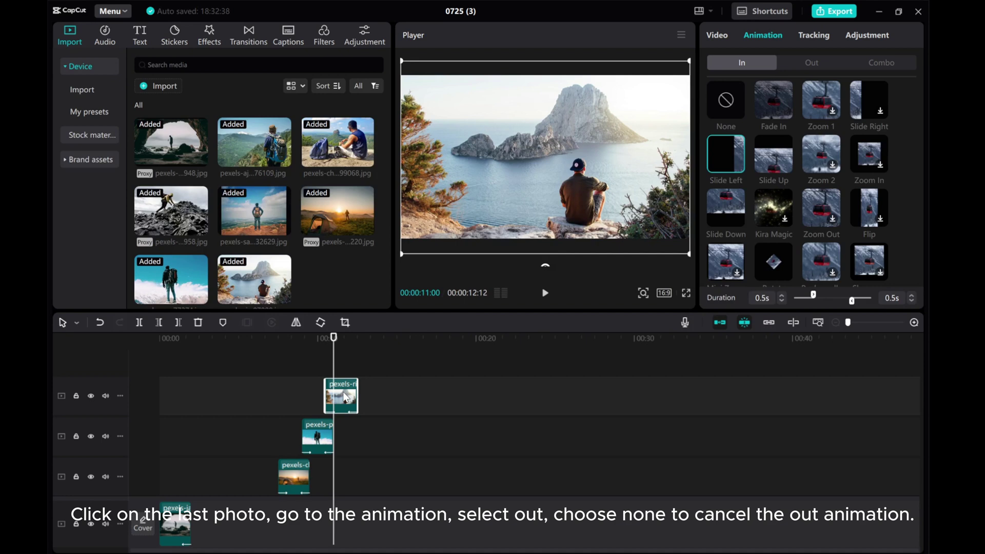
{"action": "left_click", "coordinate": [814, 63]}
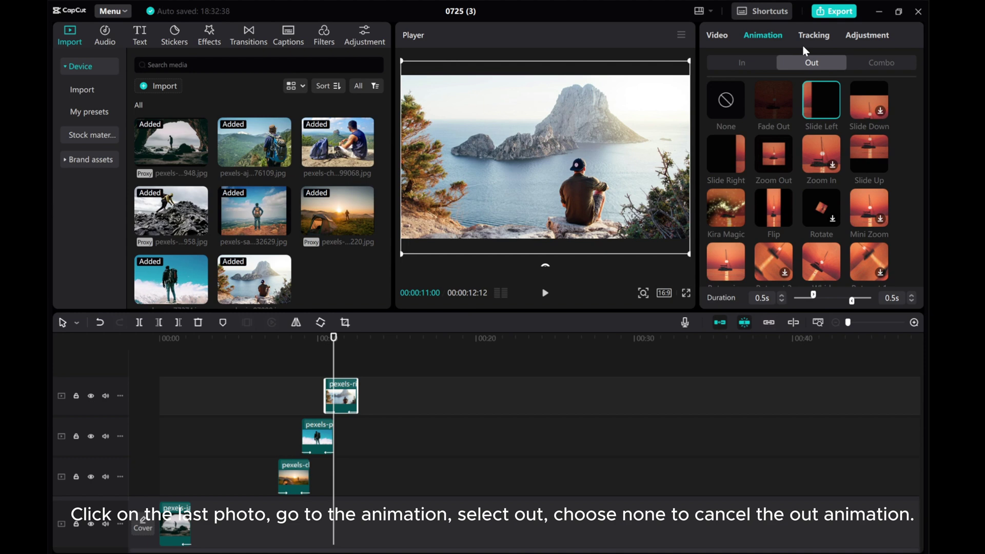
{"action": "left_click", "coordinate": [720, 106]}
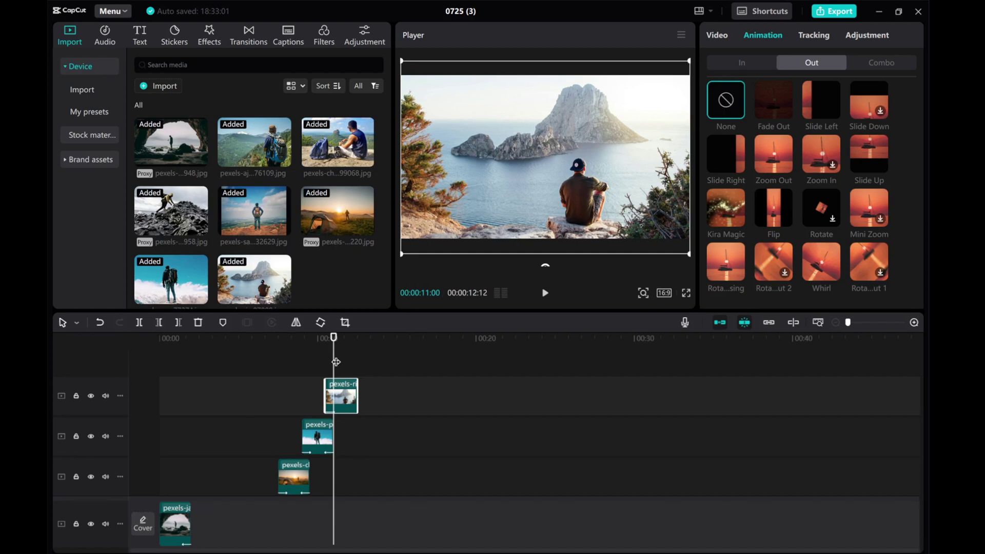
Step: Rewind to 00:00 and play the 00:00:12:12 slideshow in the Player
{"action": "left_click_drag", "start_coordinate": [333, 362], "coordinate": [132, 363]}
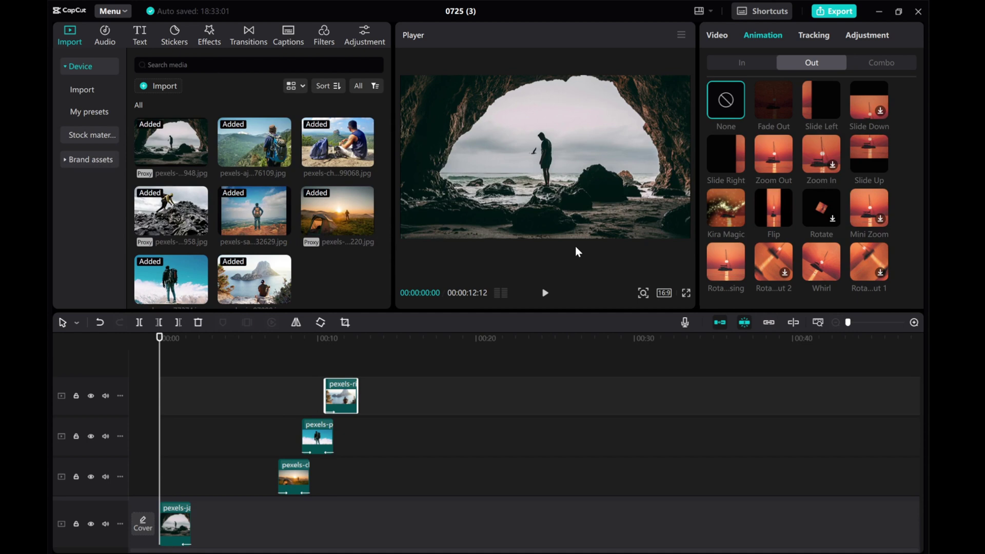
{"action": "left_click", "coordinate": [545, 294]}
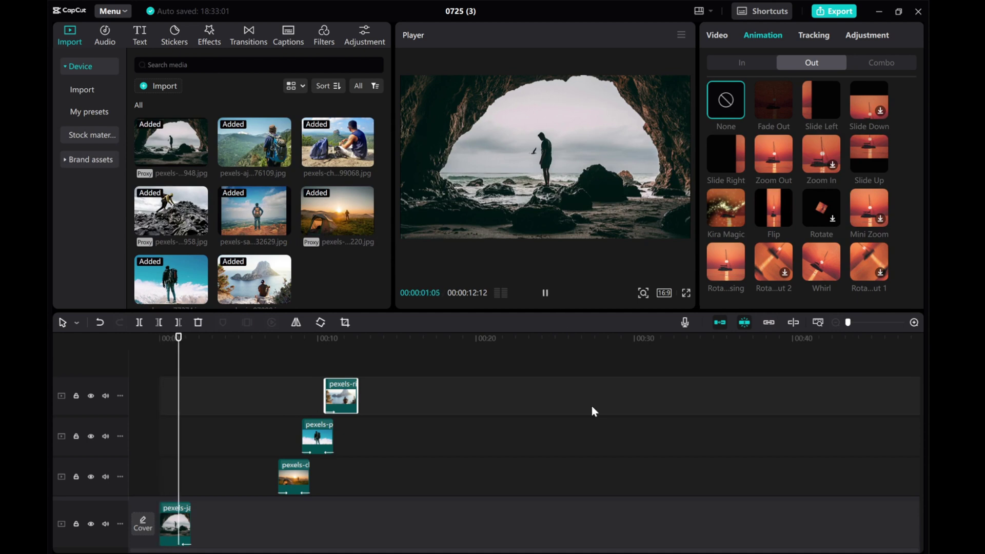